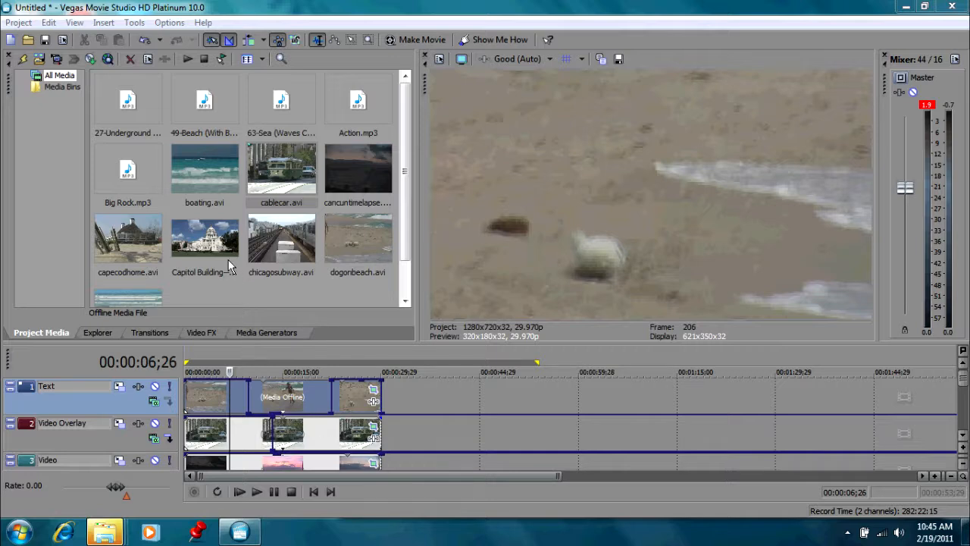
Add the Capitol Building clip after the beach clip on the Text track with a 1;00 overlap, and raise the track's composite level over it.
left_click_drag(209, 247, 418, 401)
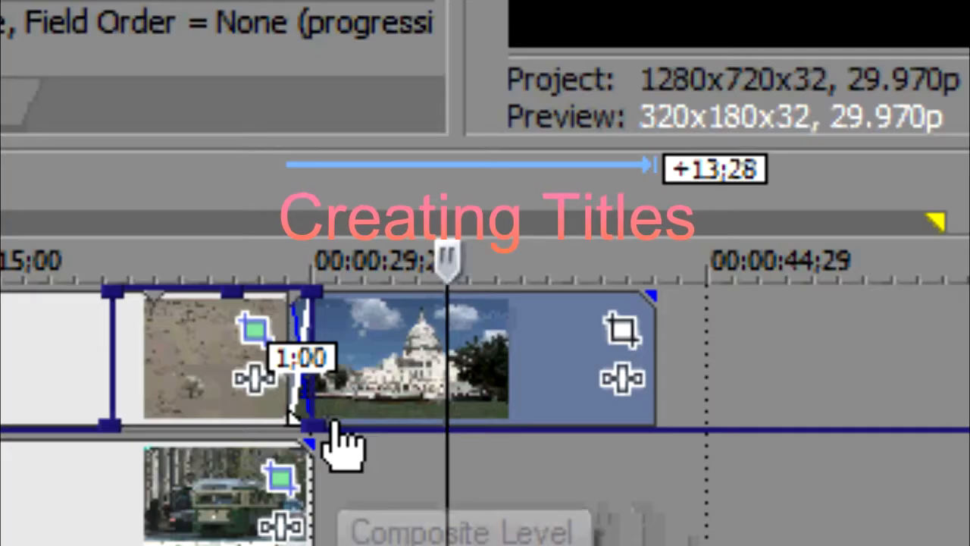
left_click(377, 417)
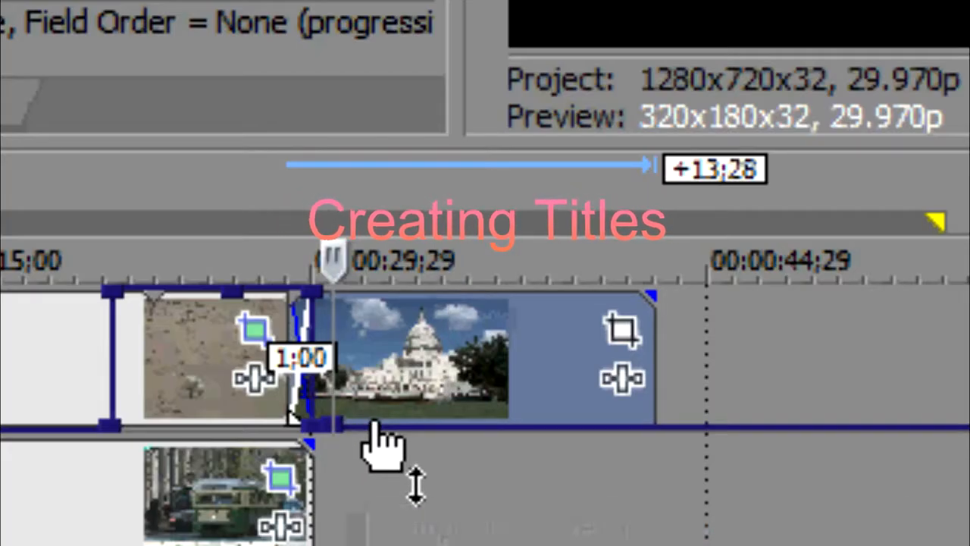
left_click_drag(359, 427, 371, 292)
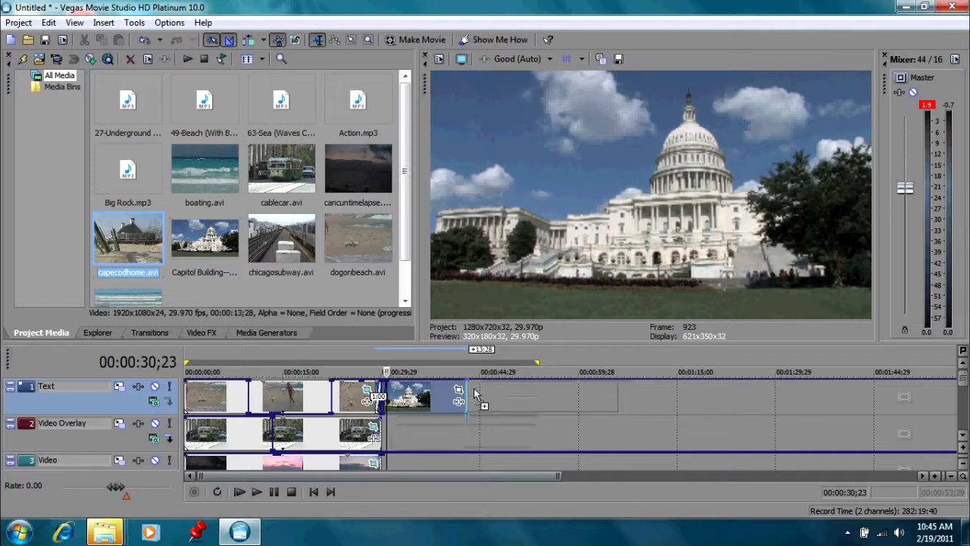
Append capecodhome.avi and cancuntimelapse.avi one after the other behind the Capitol Building clip on the Text track.
left_click_drag(475, 392, 475, 392)
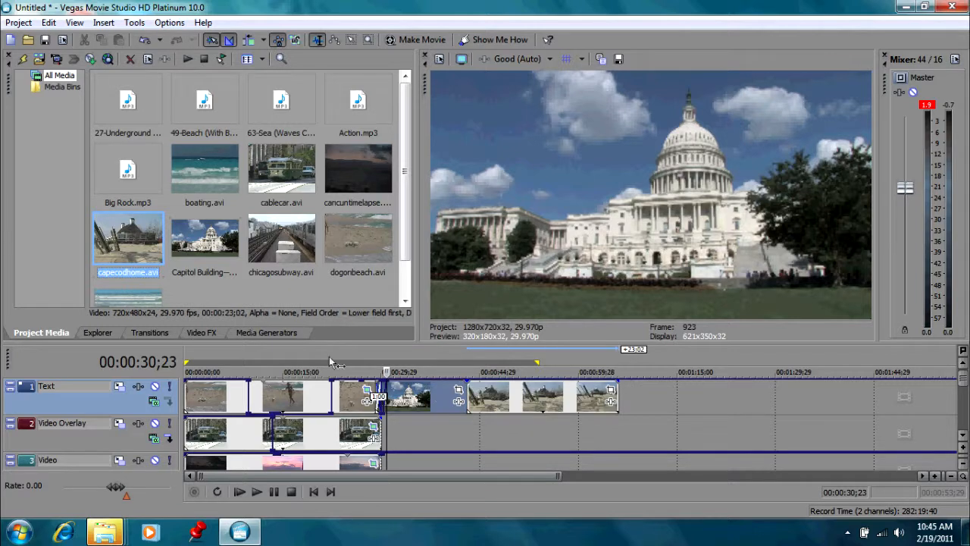
left_click(345, 242)
left_click_drag(364, 193, 631, 400)
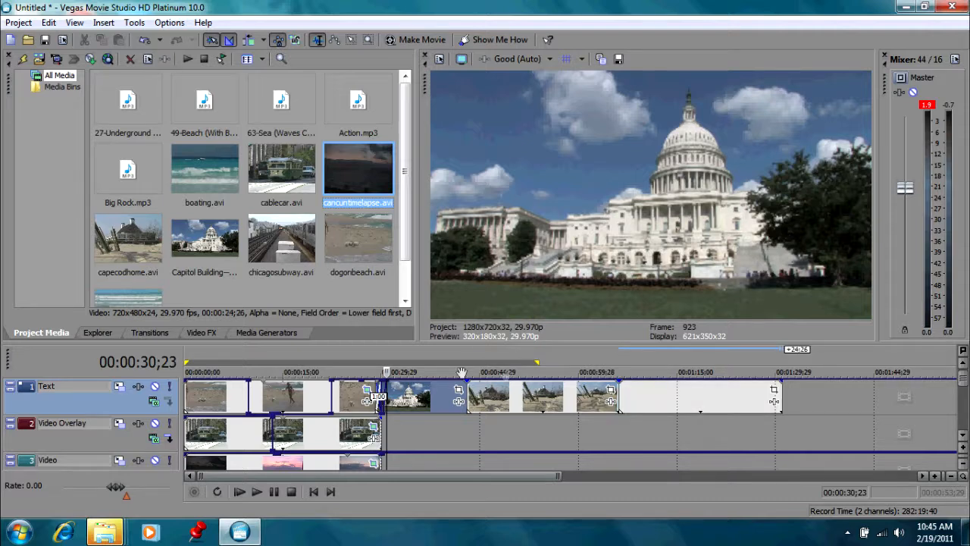
Preview the Capitol Building clip from about 00:00:35;19, and check the Cape Cod home clip at about 00:00:50;07.
left_click(419, 369)
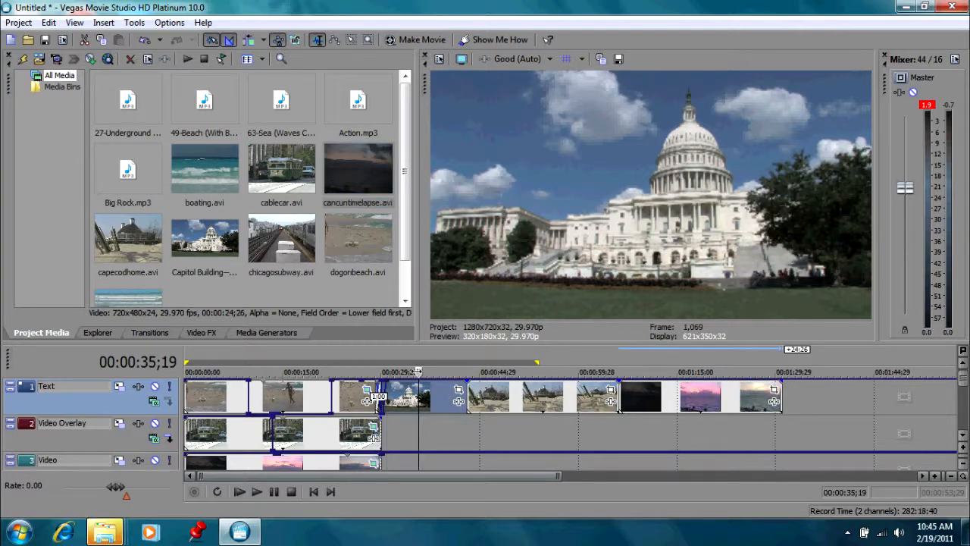
key("space")
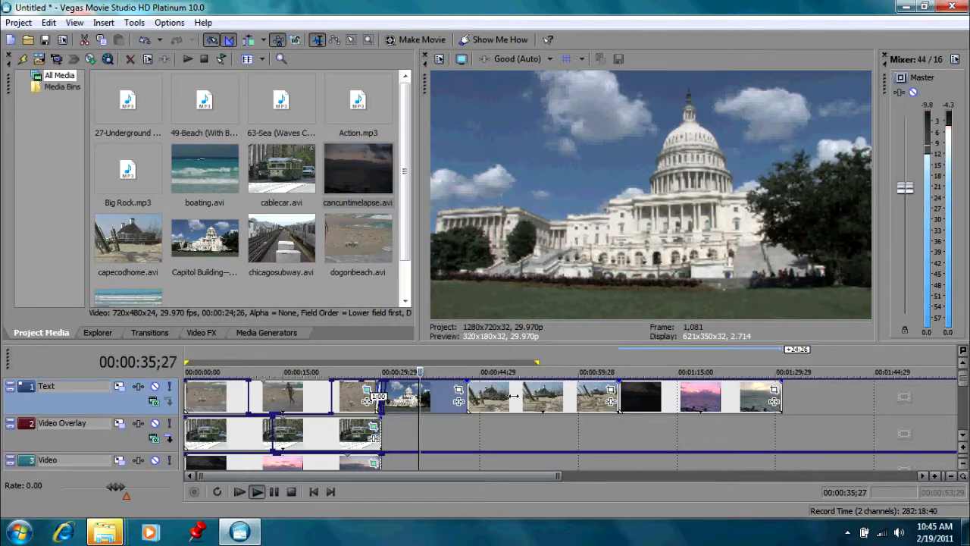
key("space")
left_click(508, 401)
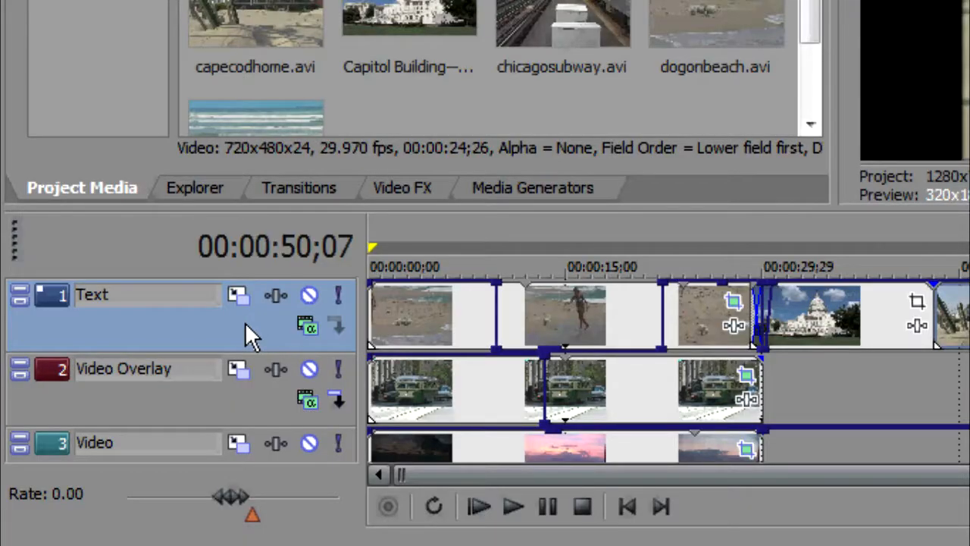
Insert a new video track above the Text track and add a text media event on it at about 00:00:01;02.
right_click(225, 328)
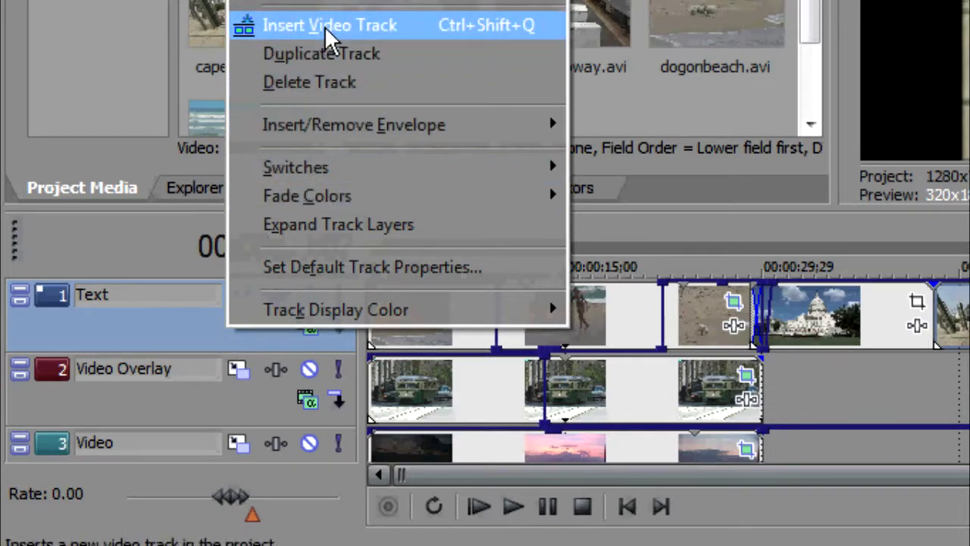
left_click(326, 32)
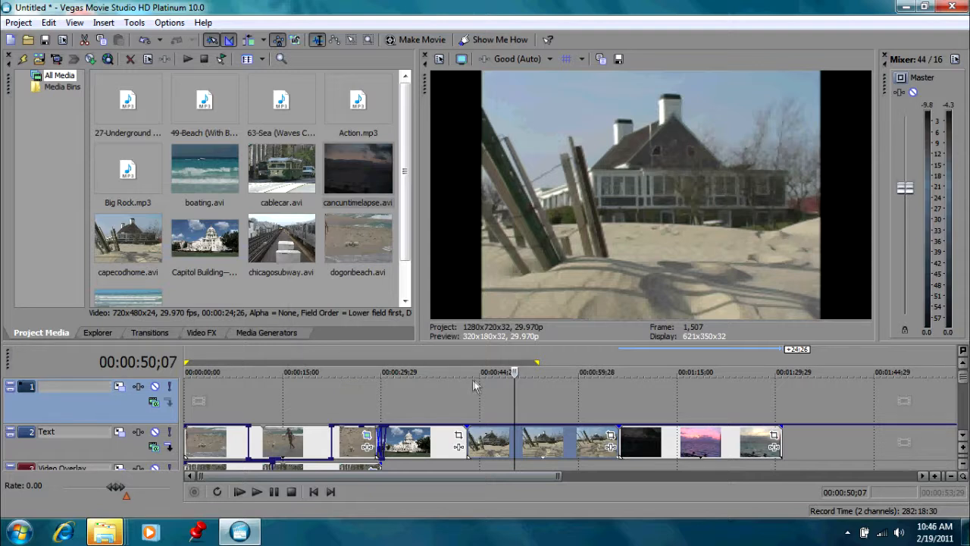
left_click(202, 402)
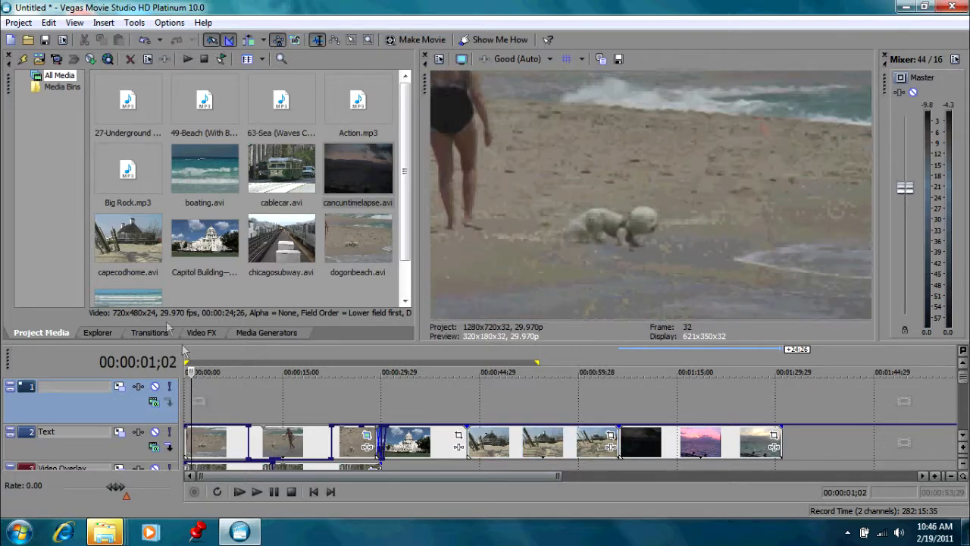
left_click(106, 23)
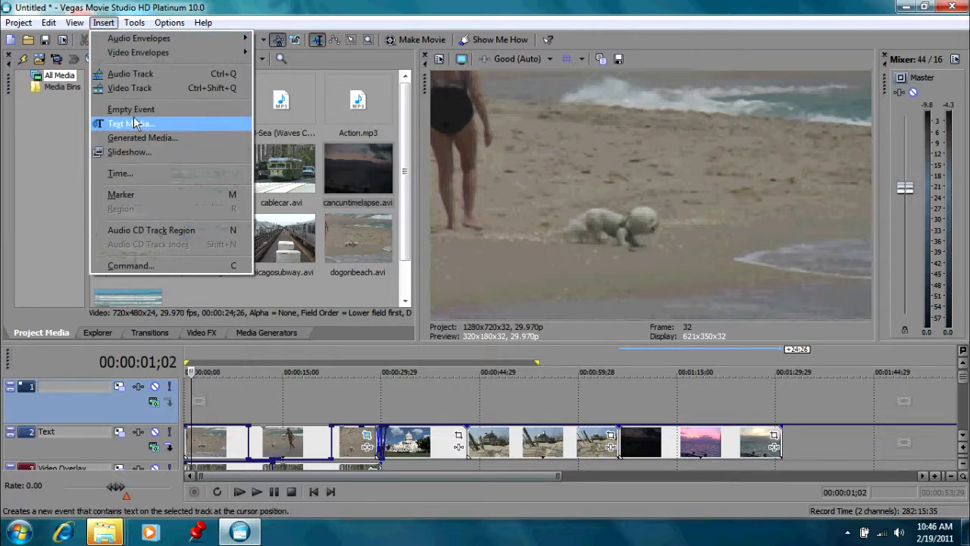
key("Return")
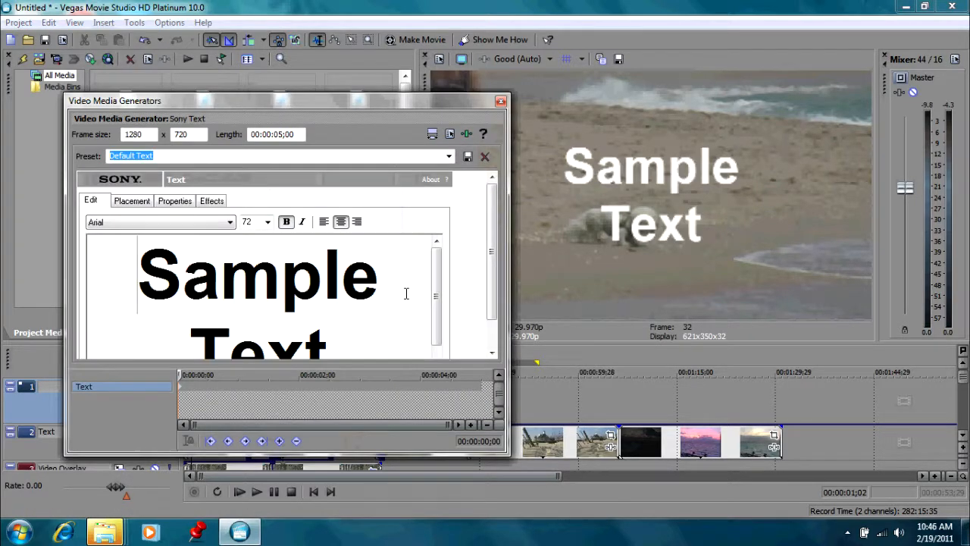
Replace the sample text with "Beach &" and "City" on two lines, and set the font size to 60.
left_click(364, 334)
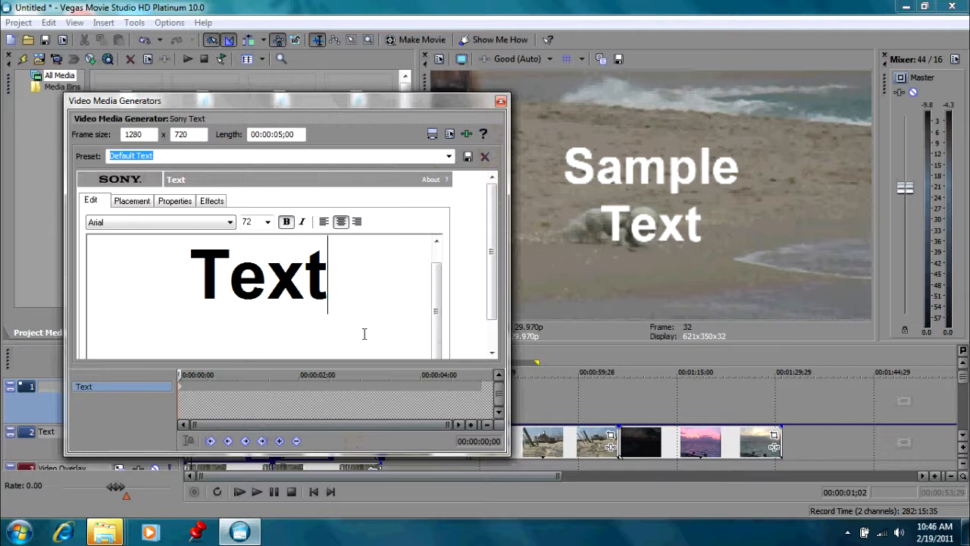
key("BackSpace")
key("BackSpace")
key("BackSpace")
key("BackSpace")
key("BackSpace")
key("BackSpace")
key("BackSpace")
key("BackSpace")
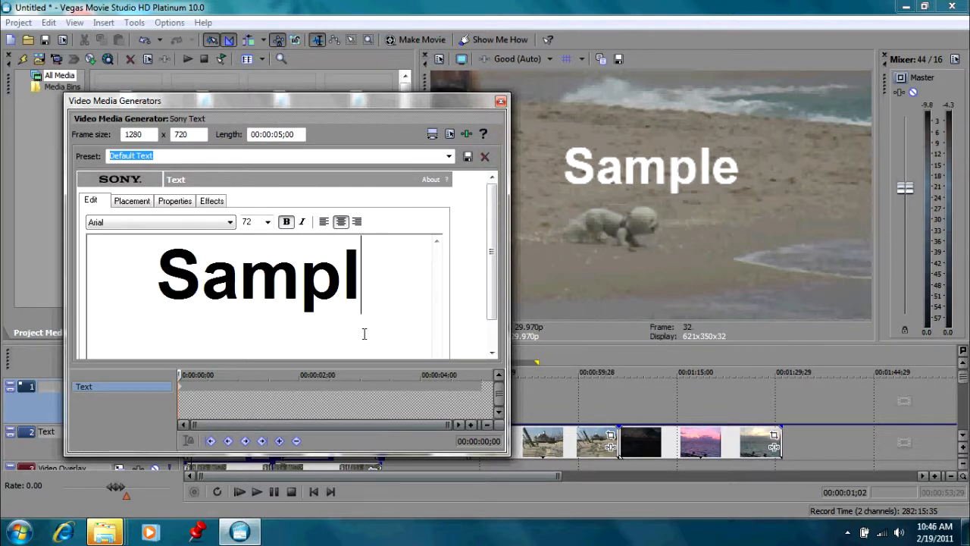
key("BackSpace")
key("BackSpace")
key("BackSpace")
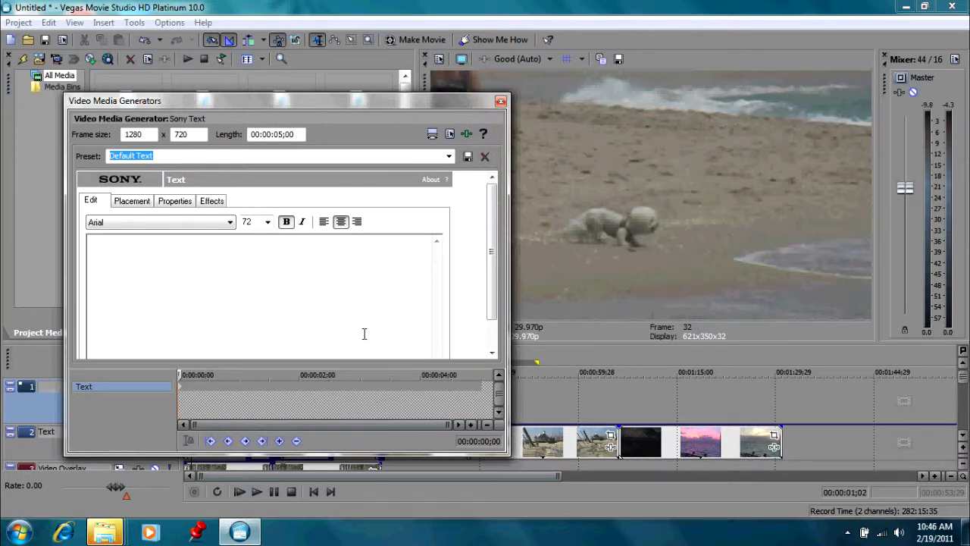
type("Bezc")
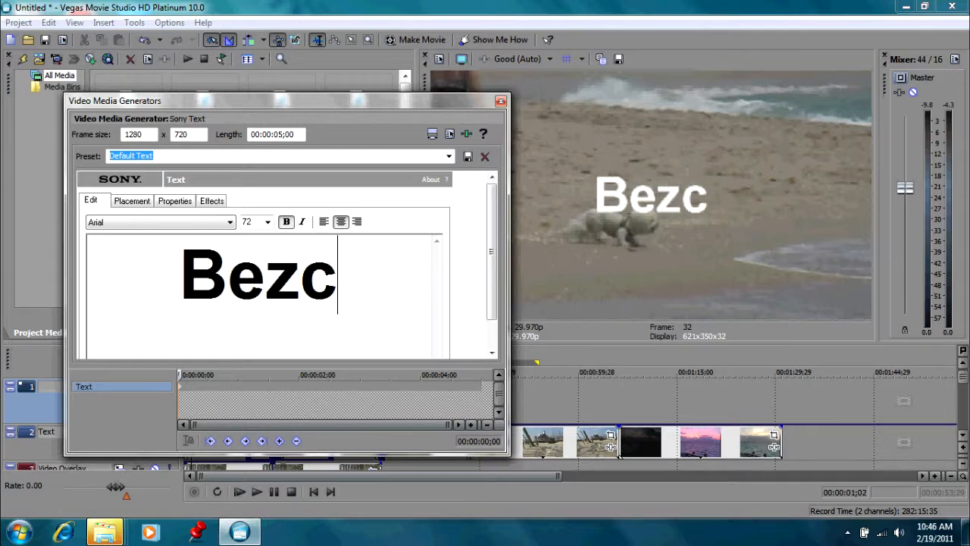
key("BackSpace")
key("BackSpace")
type("ach")
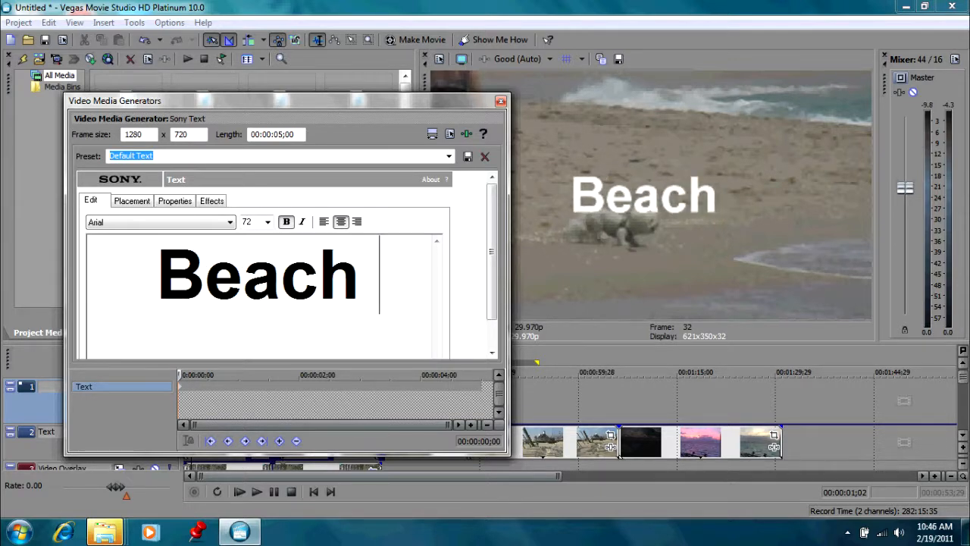
type(" &")
key("Return")
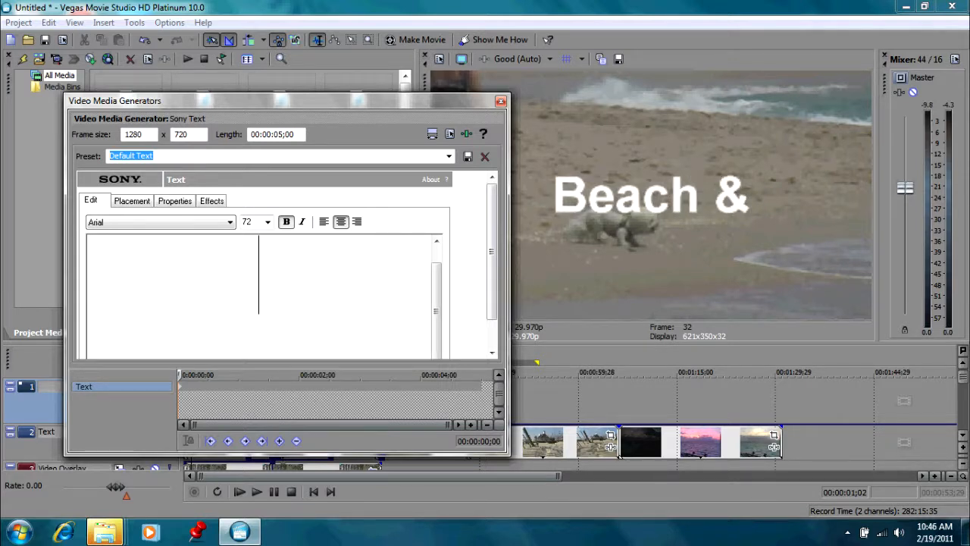
type("City")
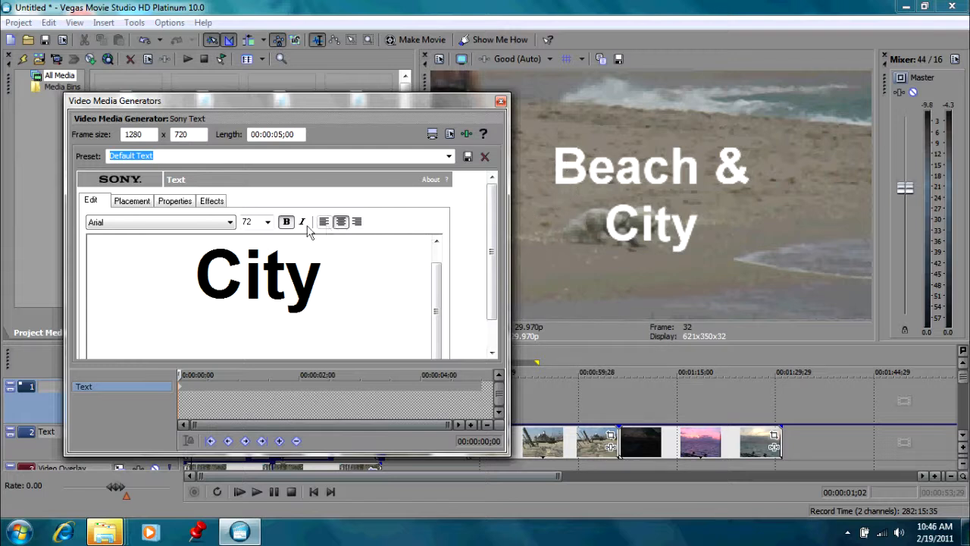
left_click(269, 222)
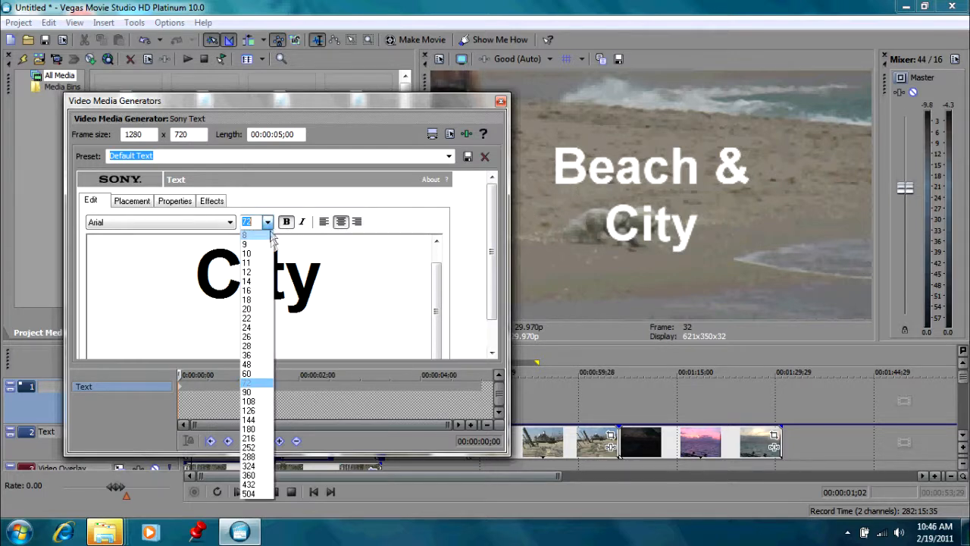
left_click(259, 374)
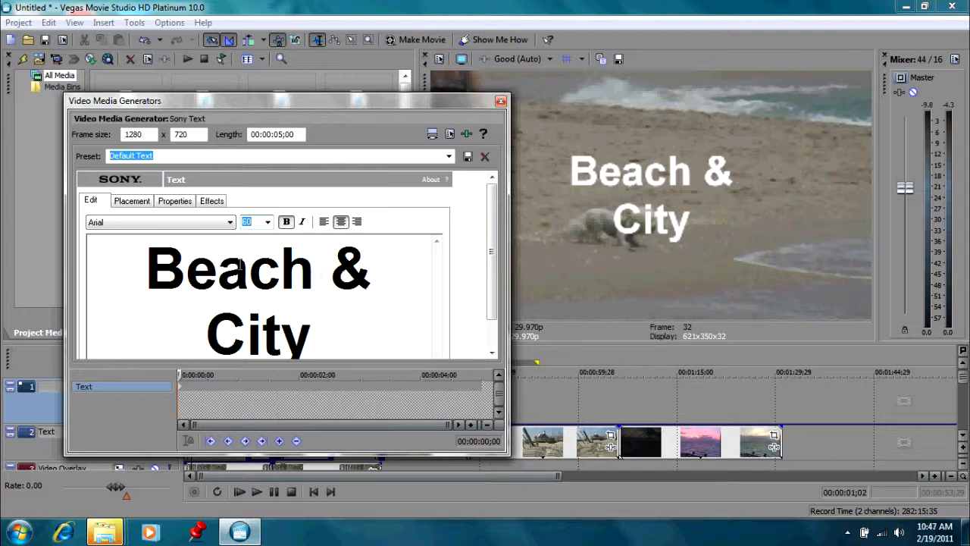
Enable a drop shadow on the title, with an X offset of about -0.073 and a Y offset of about 0.018.
left_click(214, 202)
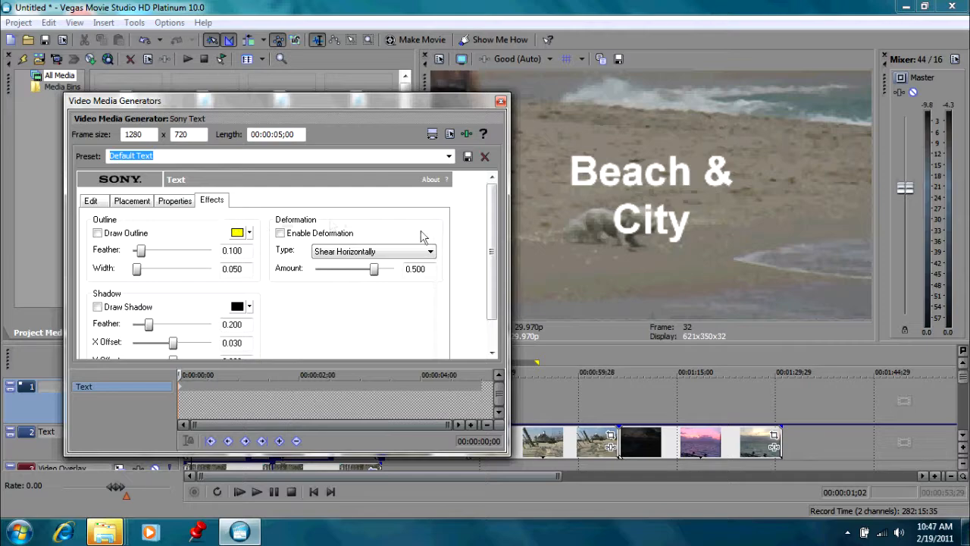
left_click_drag(490, 250, 472, 316)
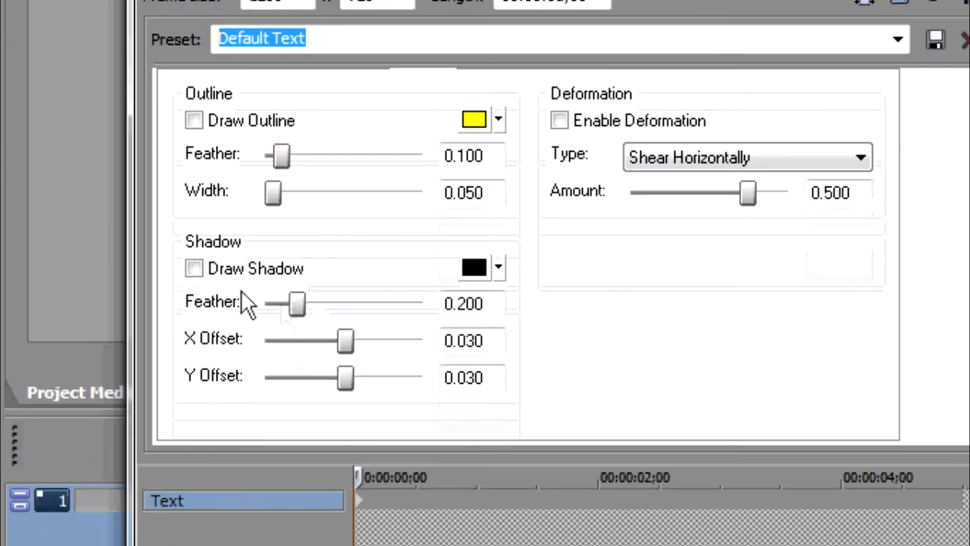
left_click(195, 269)
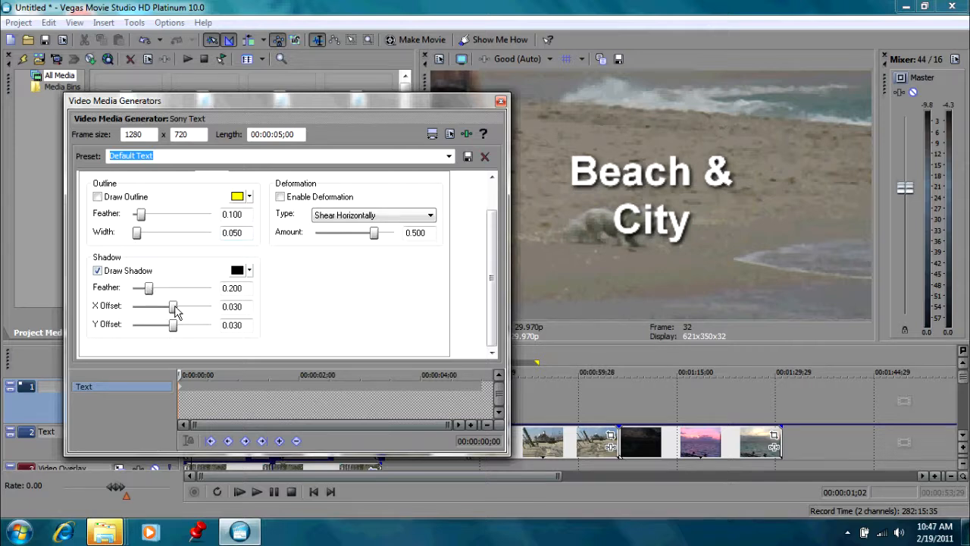
mouse_move(174, 311)
left_mouse_down()
mouse_move(160, 311)
mouse_move(172, 311)
left_mouse_up()
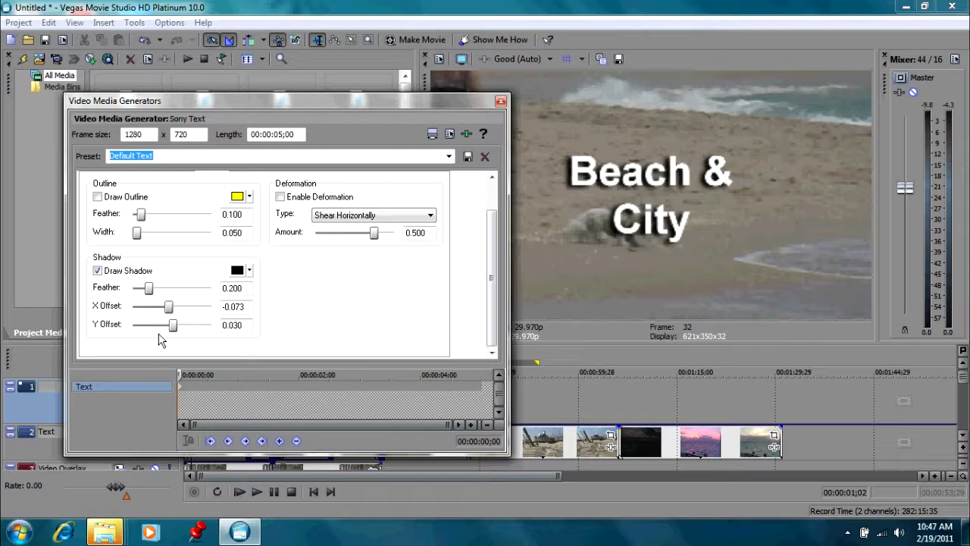
mouse_move(171, 326)
left_mouse_down()
mouse_move(158, 326)
mouse_move(185, 325)
mouse_move(173, 331)
left_mouse_up()
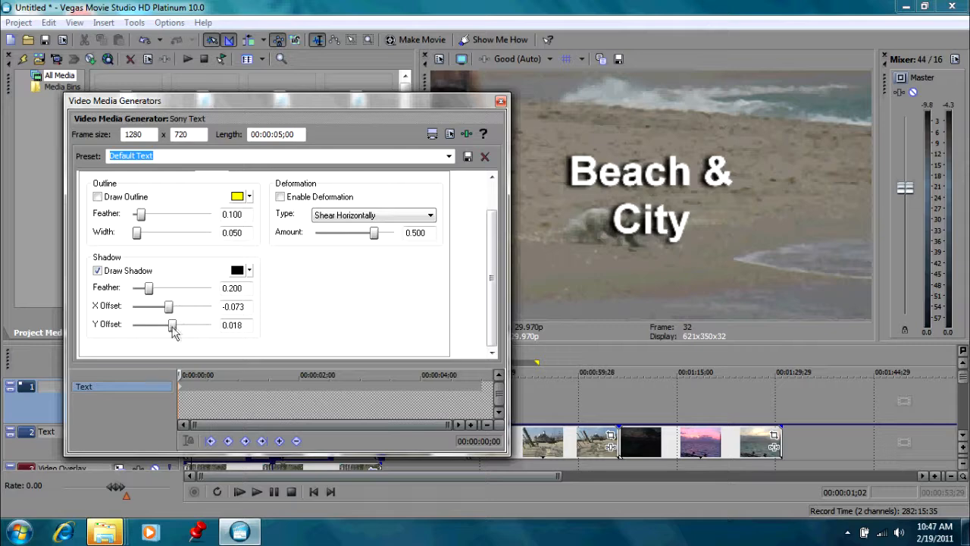
Move the title's placement up in the frame to about X -0.035, Y -0.386.
left_click(494, 193)
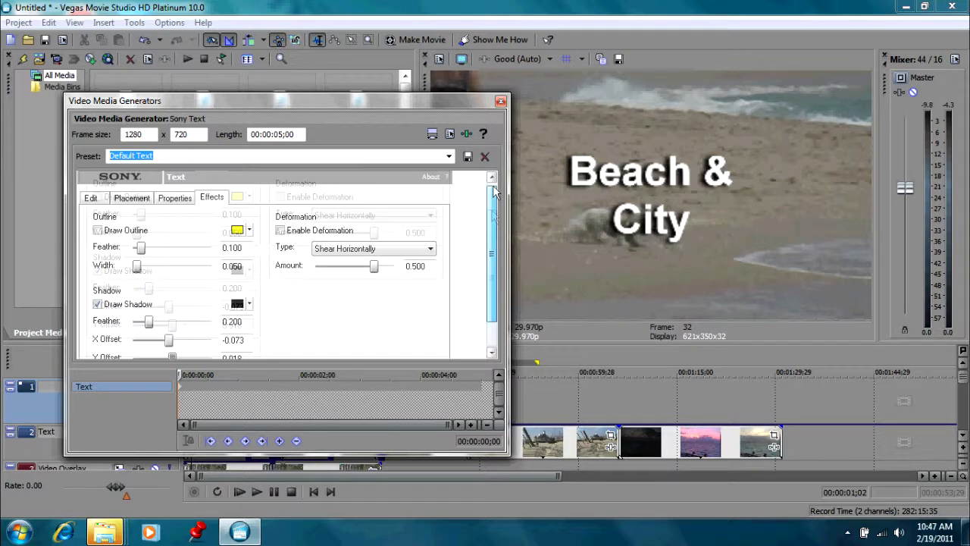
left_click(135, 200)
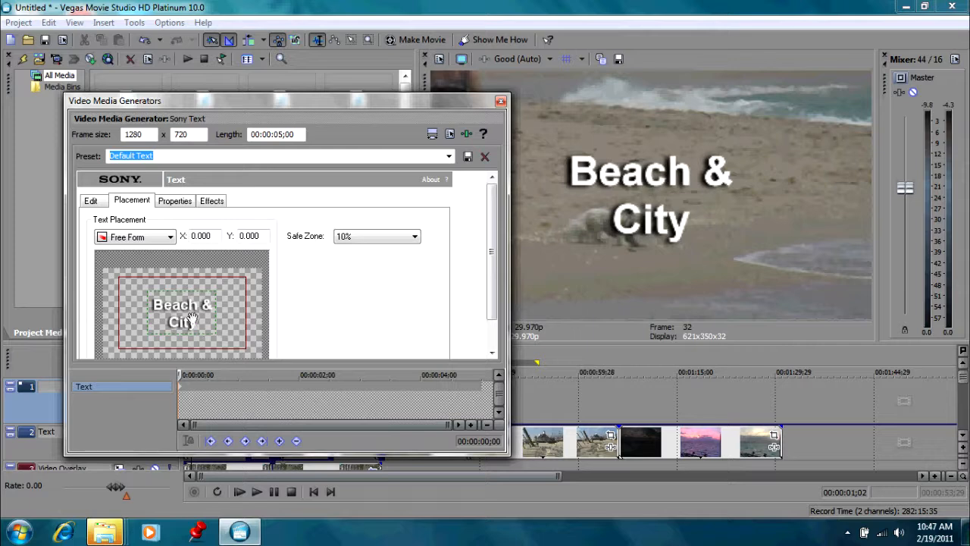
mouse_move(186, 307)
left_mouse_down()
mouse_move(174, 299)
mouse_move(179, 335)
mouse_move(227, 338)
mouse_move(175, 313)
mouse_move(182, 302)
left_mouse_up()
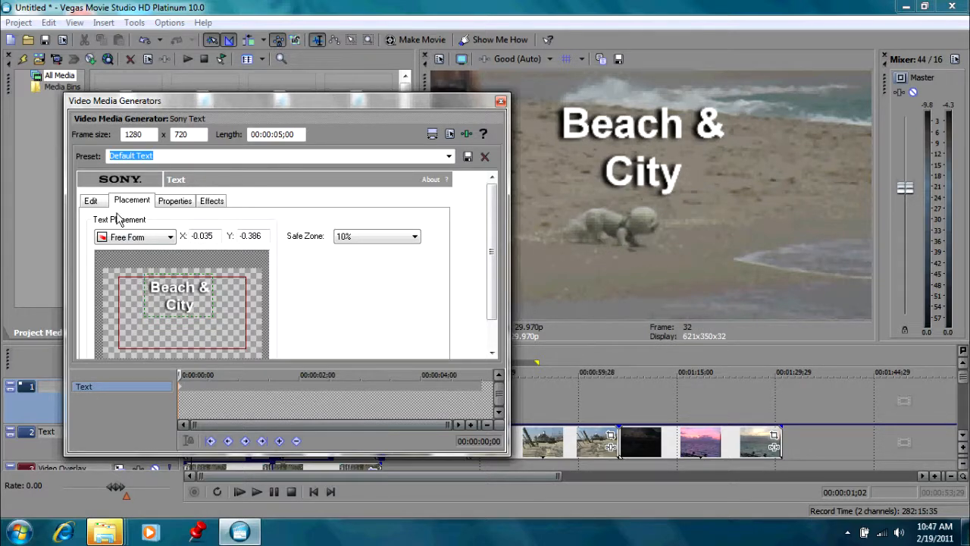
Set the title's text color to a pale yellow-green of about R 228, G 255, B 188, and close the text generator window.
left_click(168, 203)
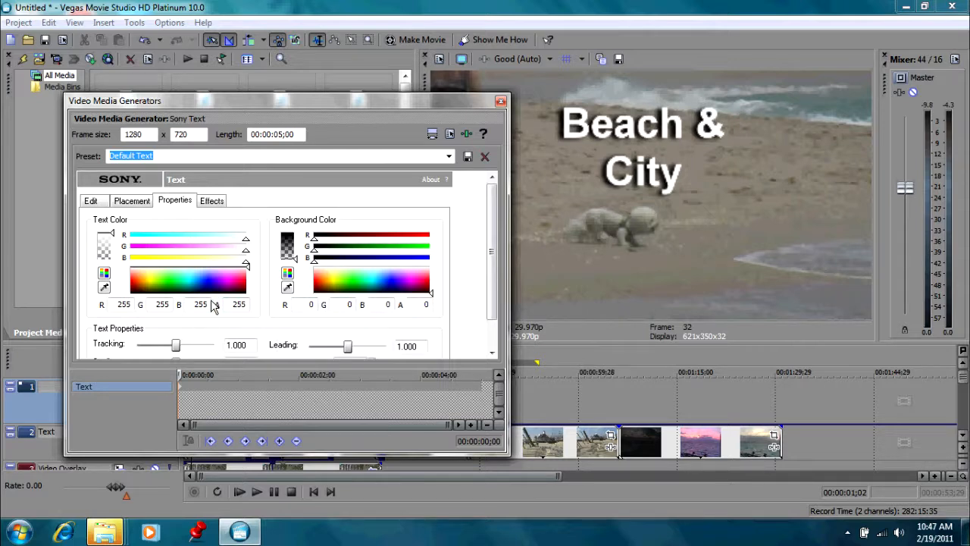
left_click_drag(179, 289, 157, 272)
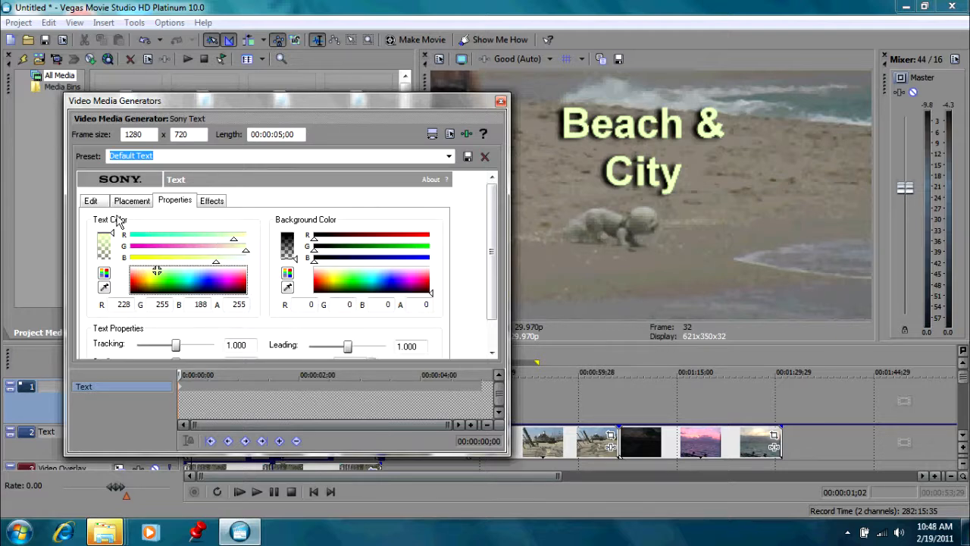
left_click_drag(492, 288, 502, 336)
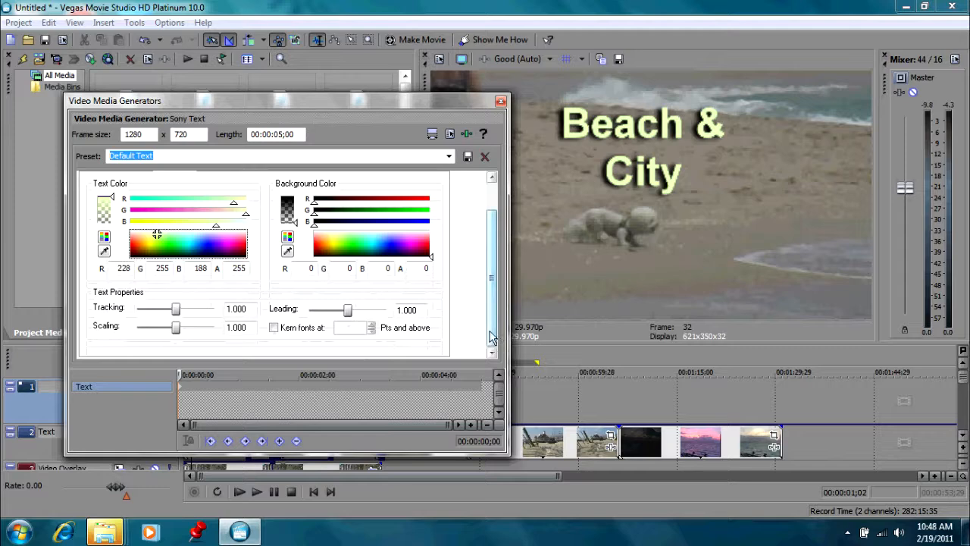
left_click(500, 101)
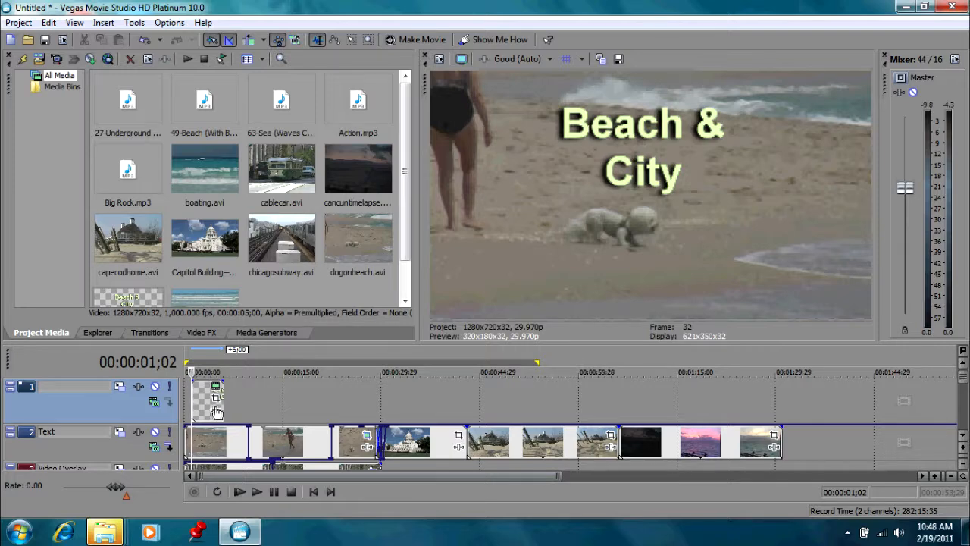
Extend the end of the title event on the new video track by about 8;10.
left_click_drag(221, 408, 278, 408)
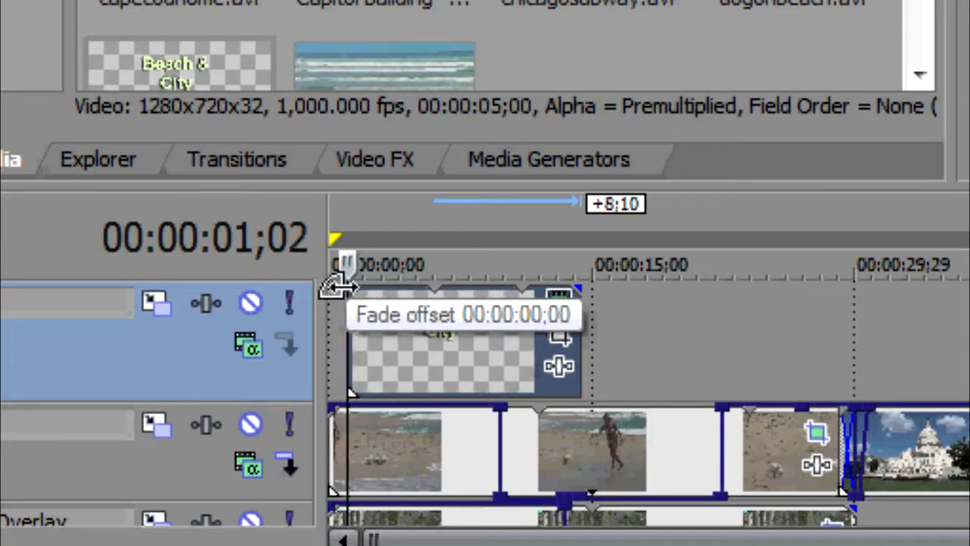
Add a fade-in of about 3 seconds to the title event and play it back from the project start.
left_click_drag(337, 287, 392, 284)
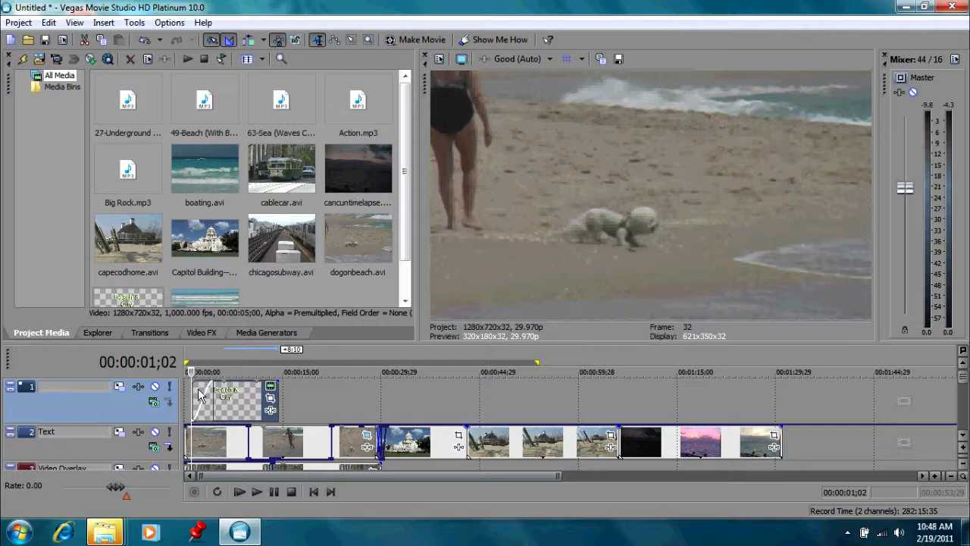
left_click(200, 394)
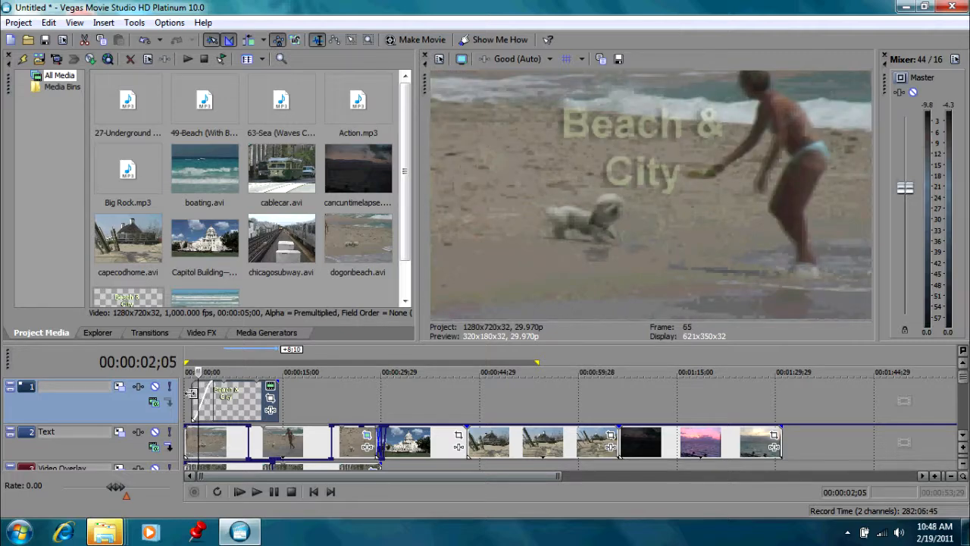
left_click(186, 399)
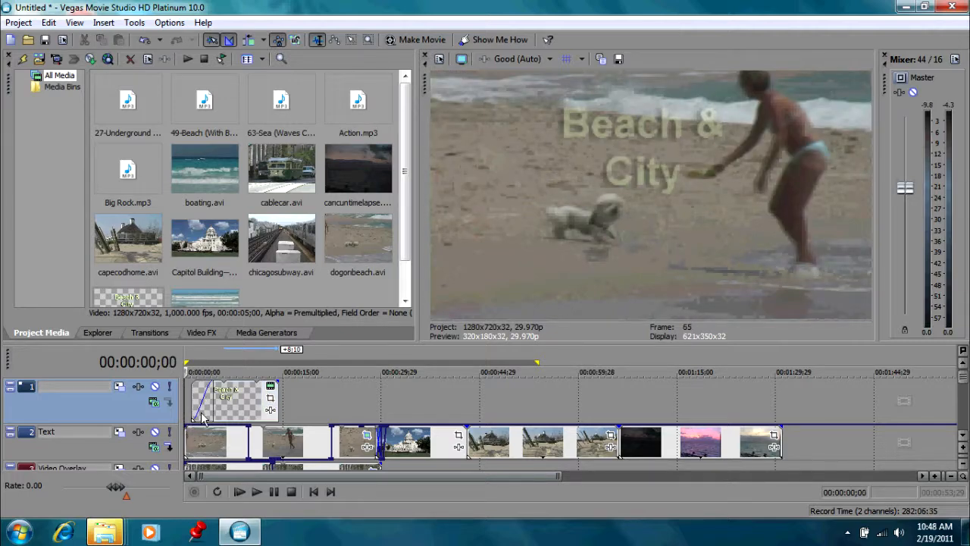
left_click(257, 489)
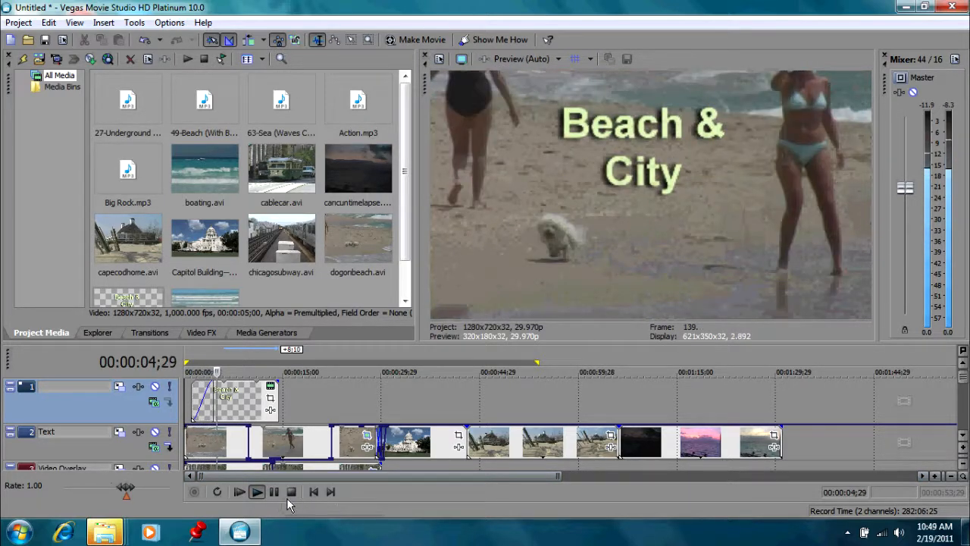
key("space")
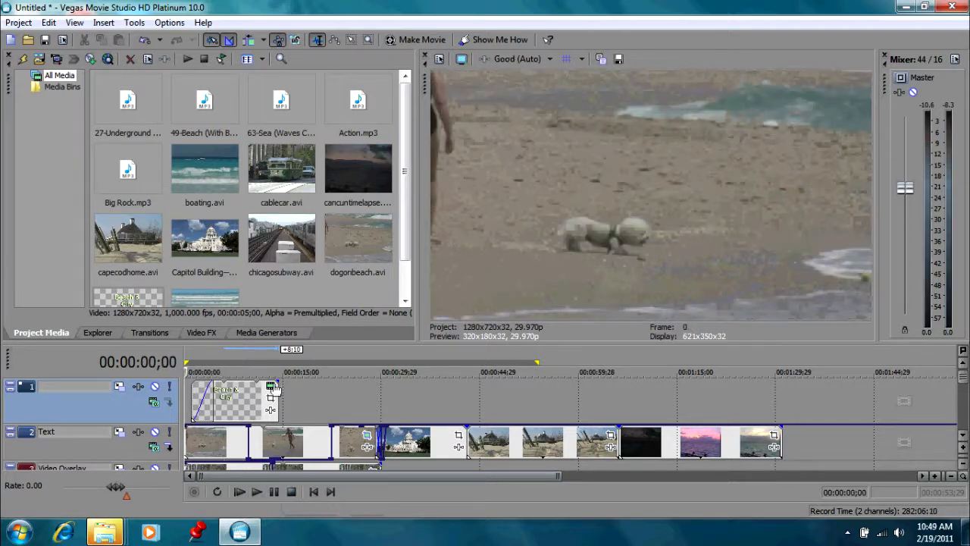
Add a fade-out of about 3 seconds to the title event's end and play that part back.
left_click_drag(281, 383, 260, 385)
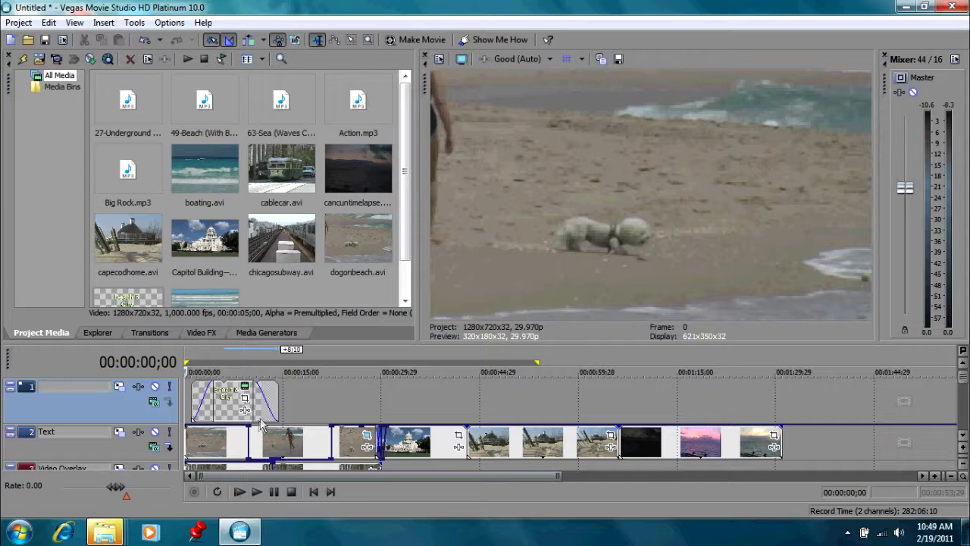
left_click(262, 413)
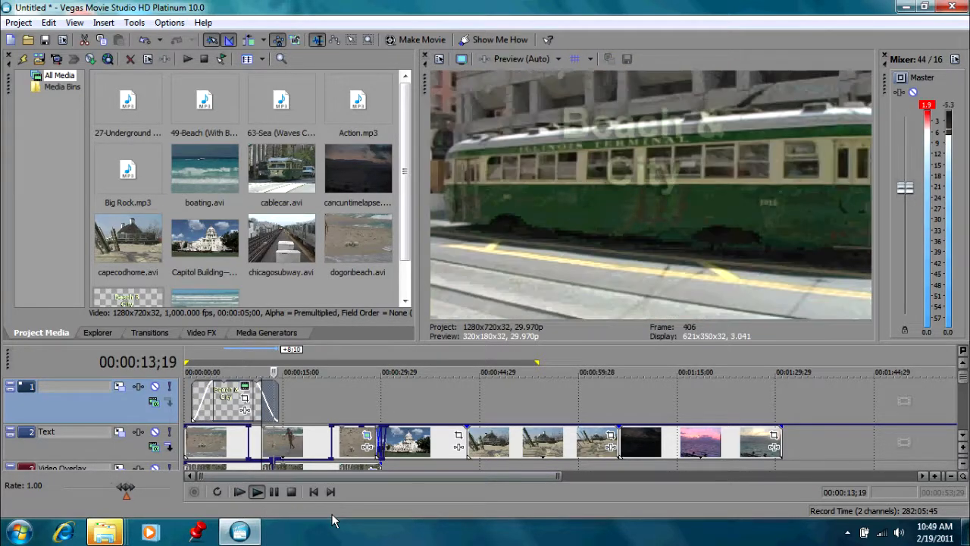
key("space")
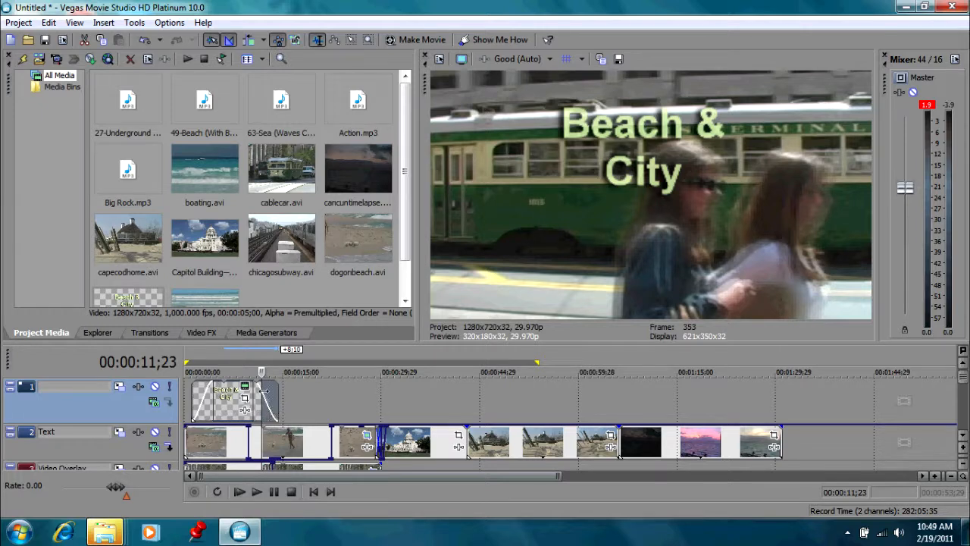
Change the "Beach & City" title's font to Comic Sans MS, close the text generator window and check the title in the preview.
right_click(224, 413)
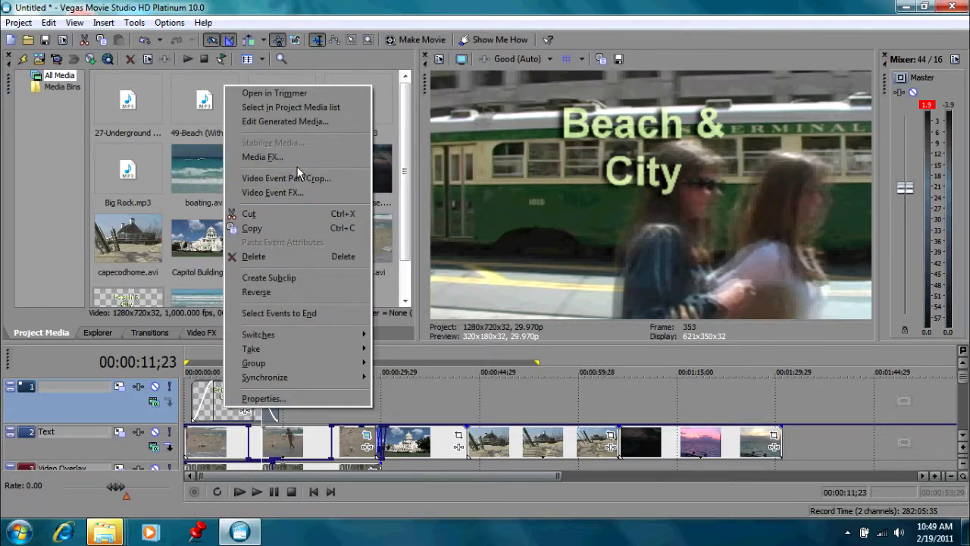
left_click(295, 123)
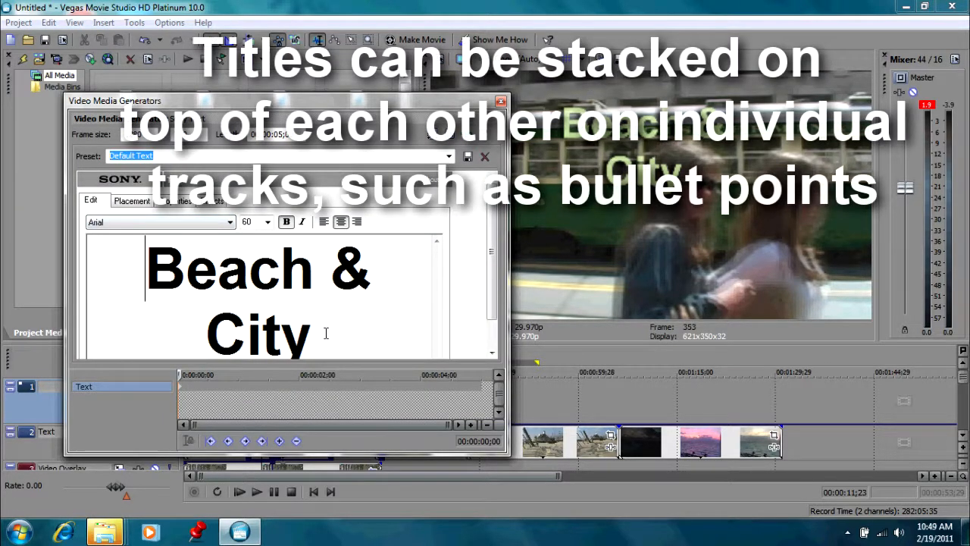
left_click(206, 225)
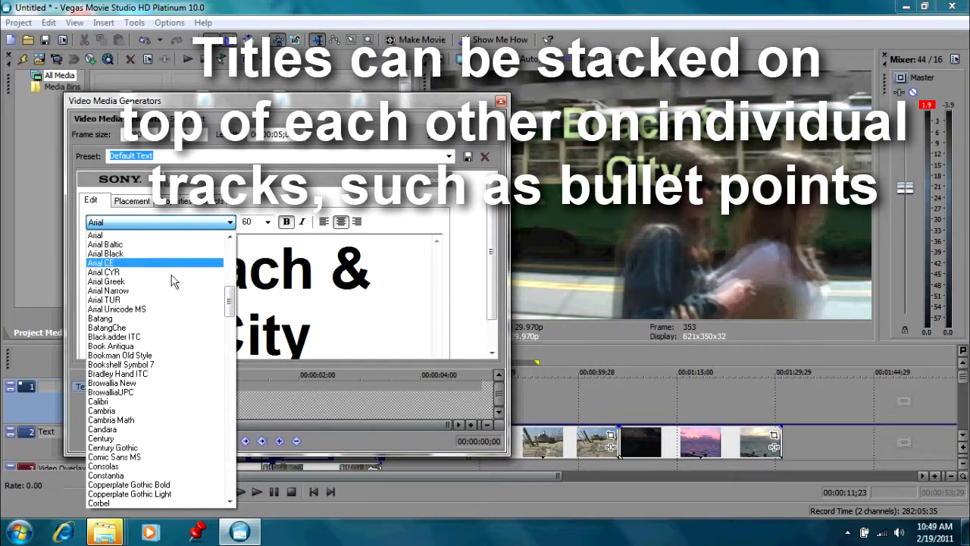
left_click(114, 457)
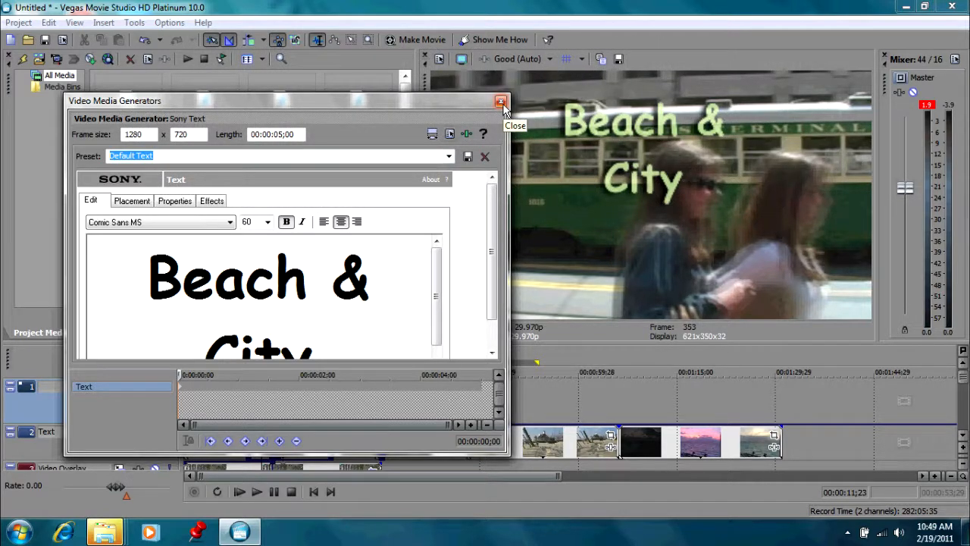
left_click(501, 103)
left_click(225, 409)
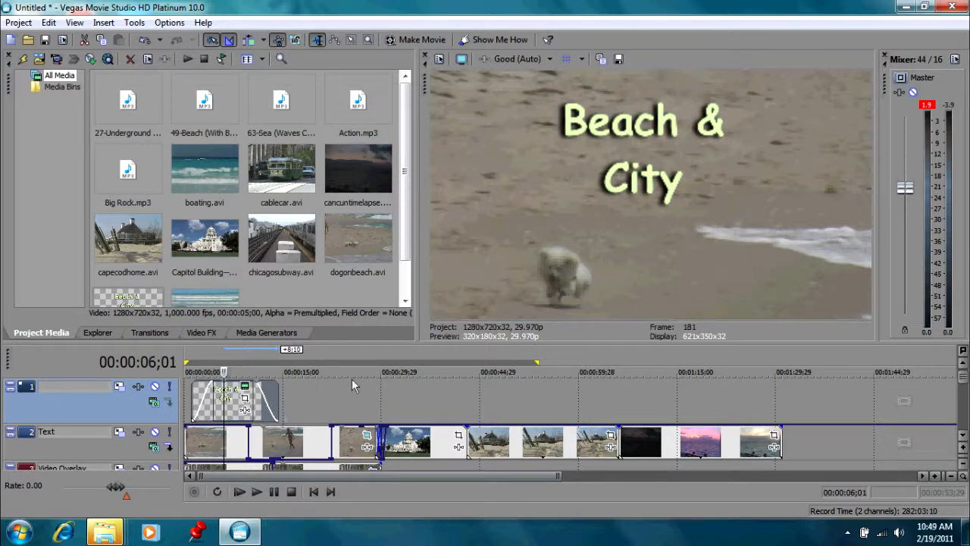
Remove both the fade-in and the fade-out from the title event.
left_click(341, 398)
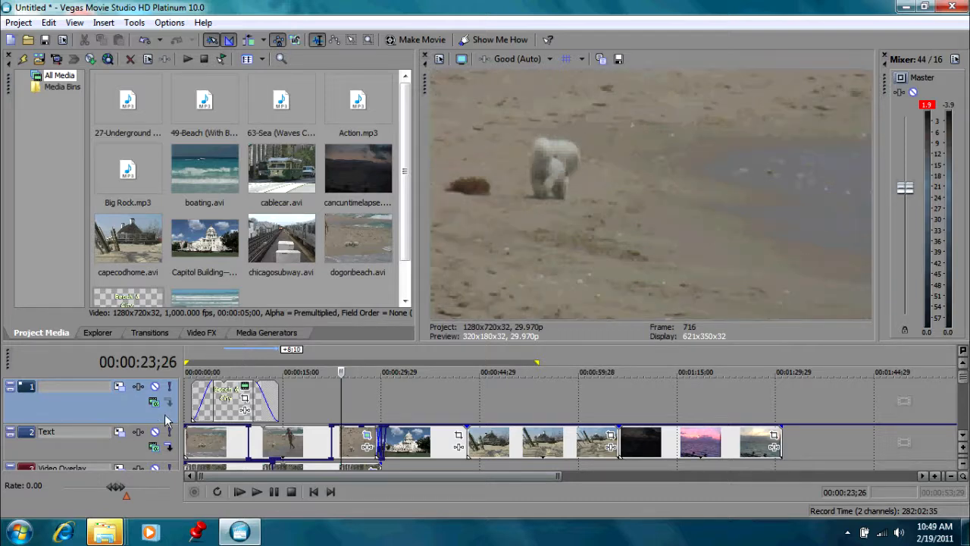
left_click(228, 415)
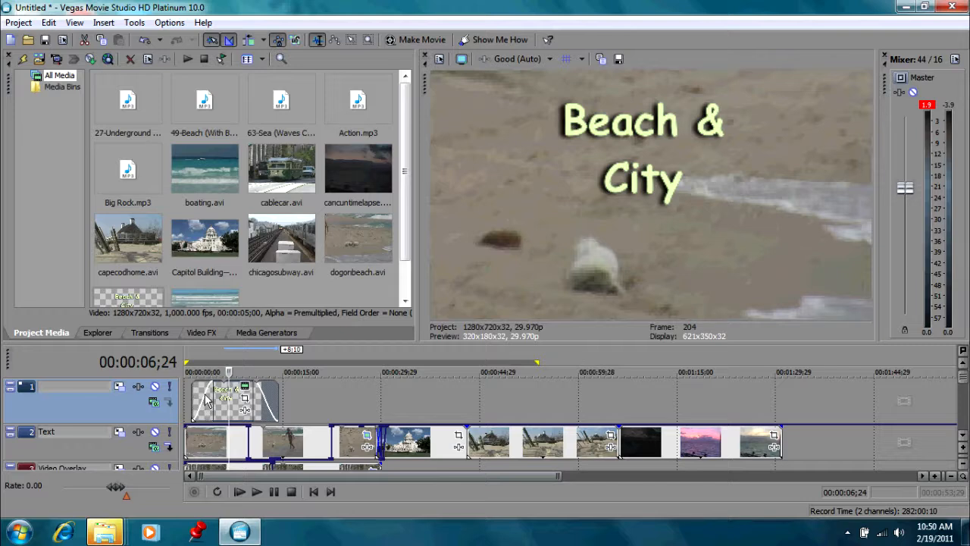
left_click_drag(219, 381, 197, 382)
mouse_move(276, 381)
left_mouse_down()
mouse_move(255, 384)
mouse_move(283, 386)
left_mouse_up()
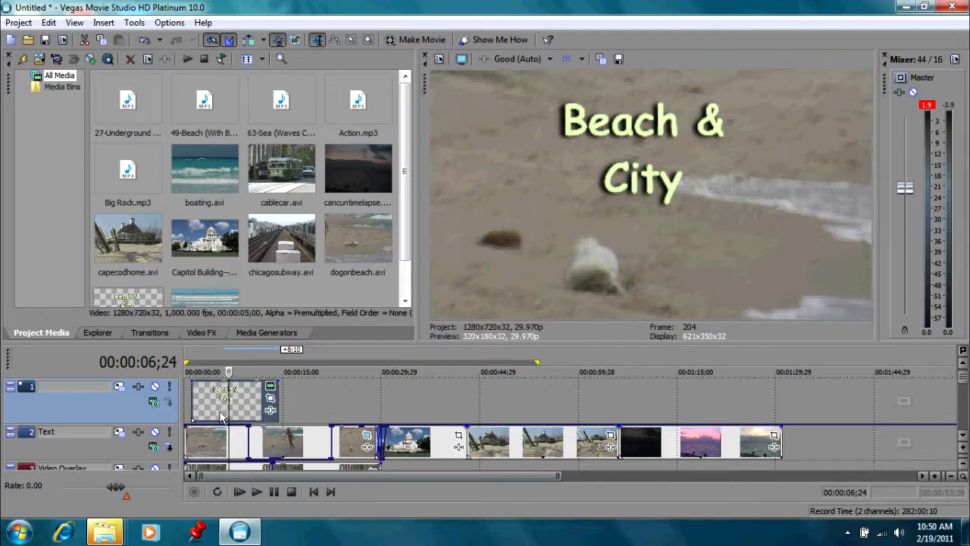
Apply the 3D Shuffle transition's Bright Light preset to the start of the title event and play it back from the project start.
left_click(150, 332)
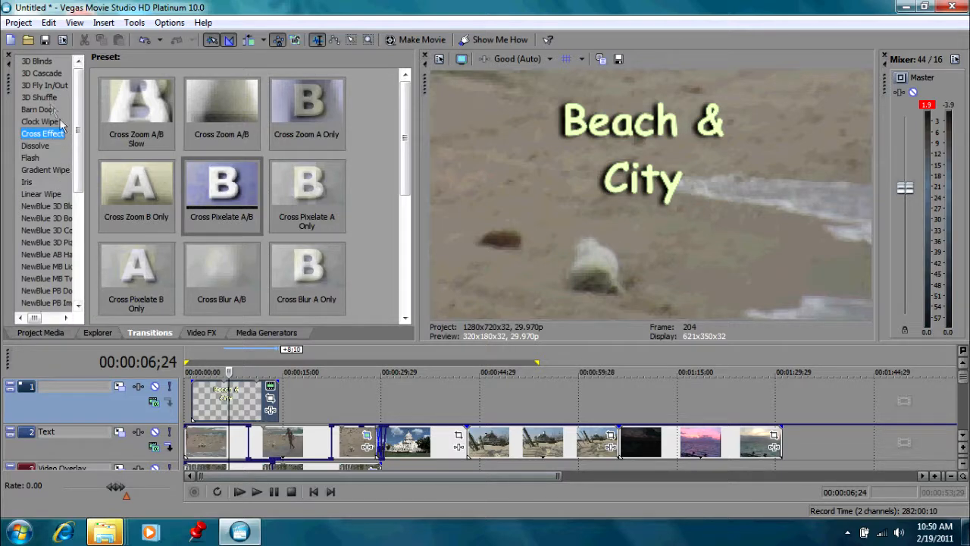
left_click(48, 97)
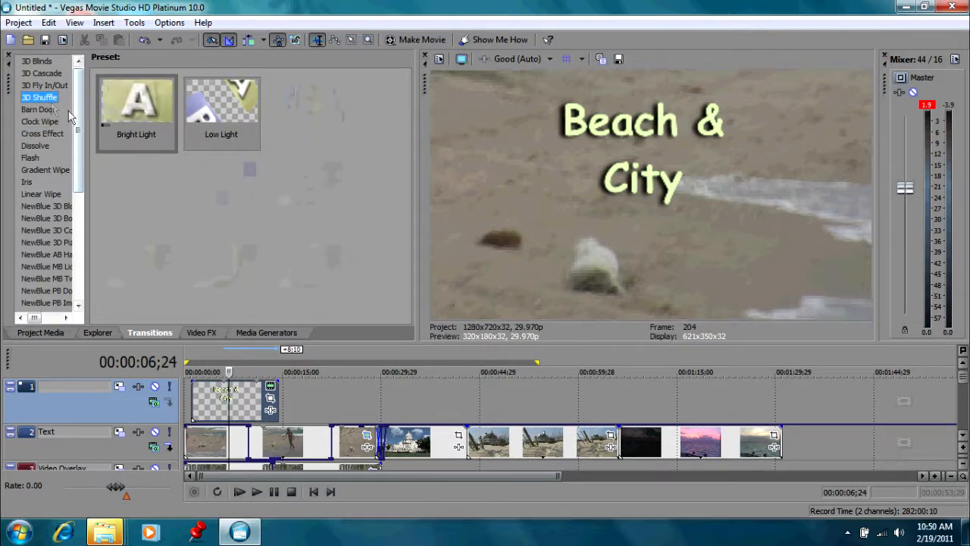
left_click_drag(36, 99, 177, 335)
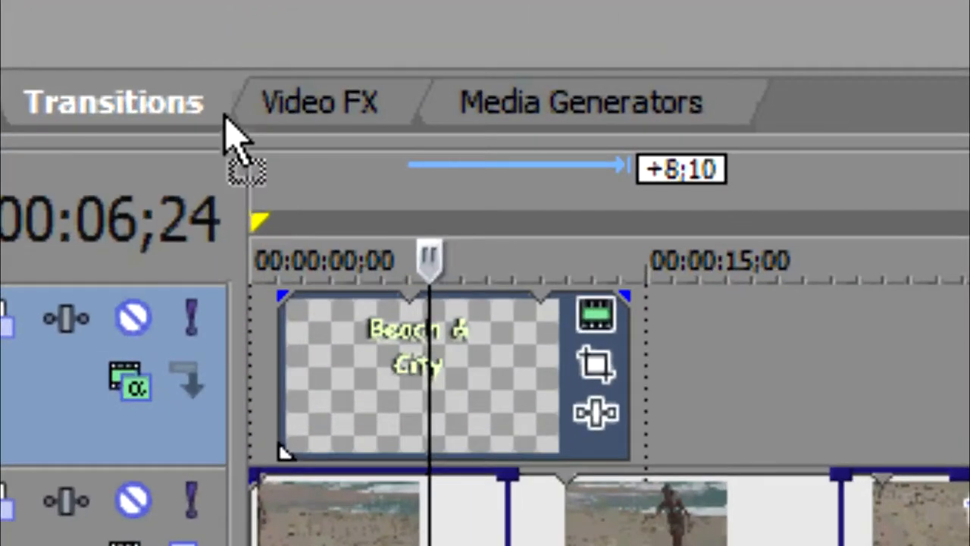
left_click_drag(225, 119, 281, 464)
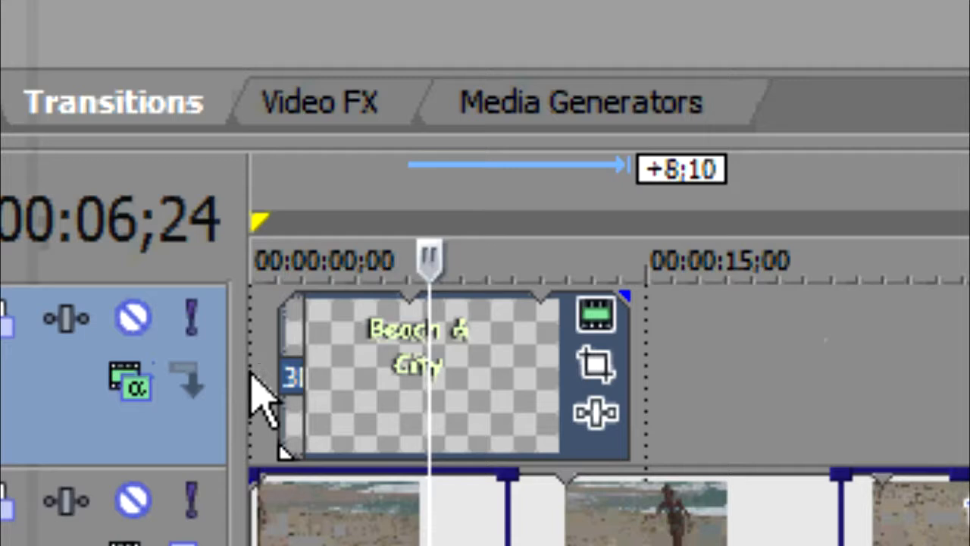
left_click(256, 370)
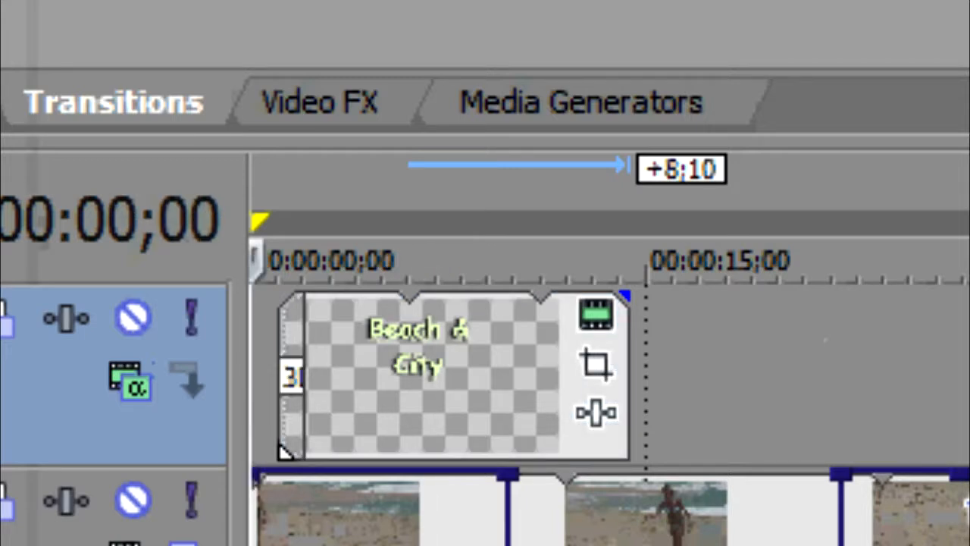
key("space")
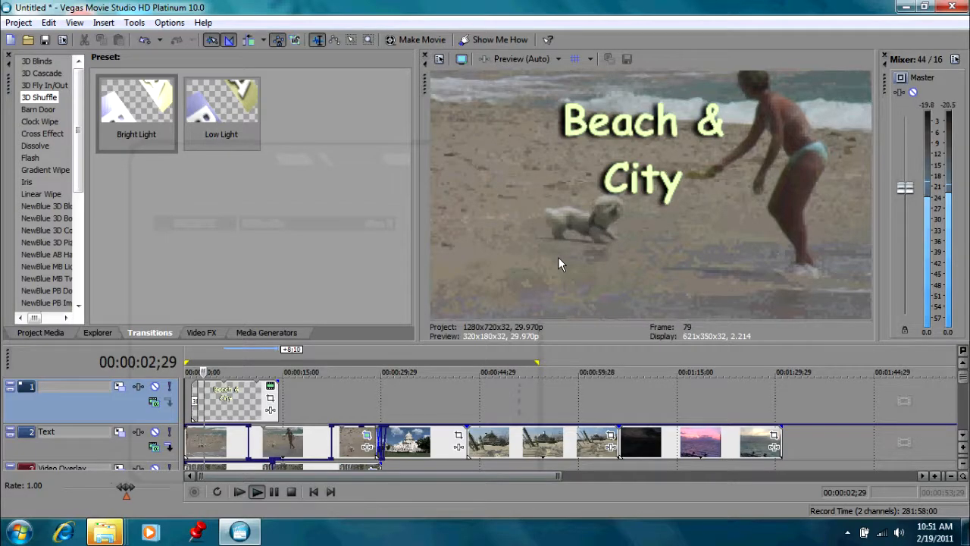
left_click(293, 493)
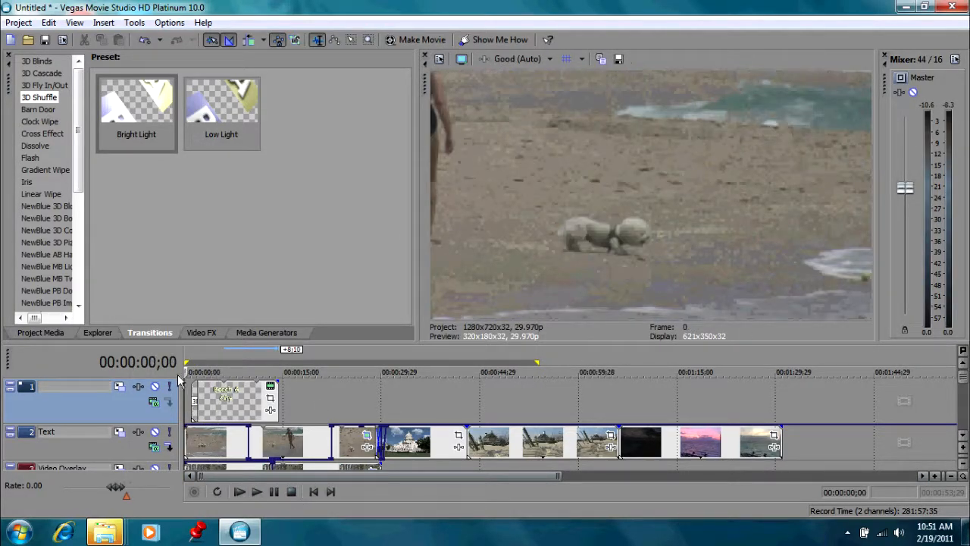
left_click(256, 491)
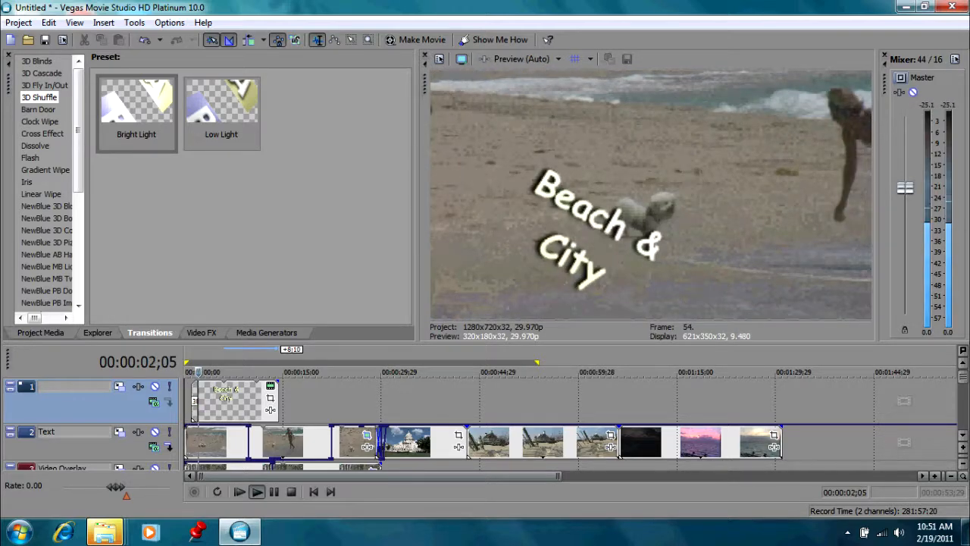
key("Return")
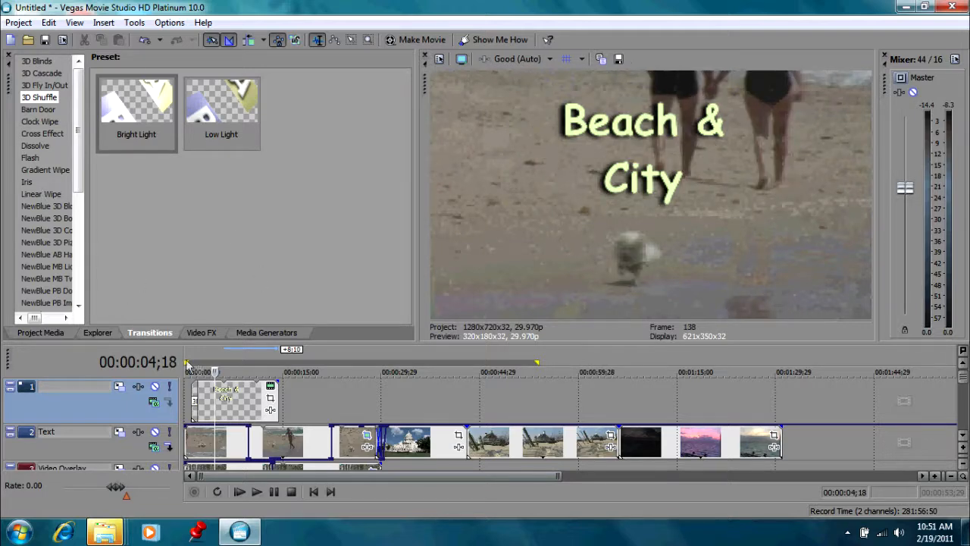
Apply the 3D Shuffle transition's Low Light preset to the end of the title event and close its settings.
mouse_move(170, 137)
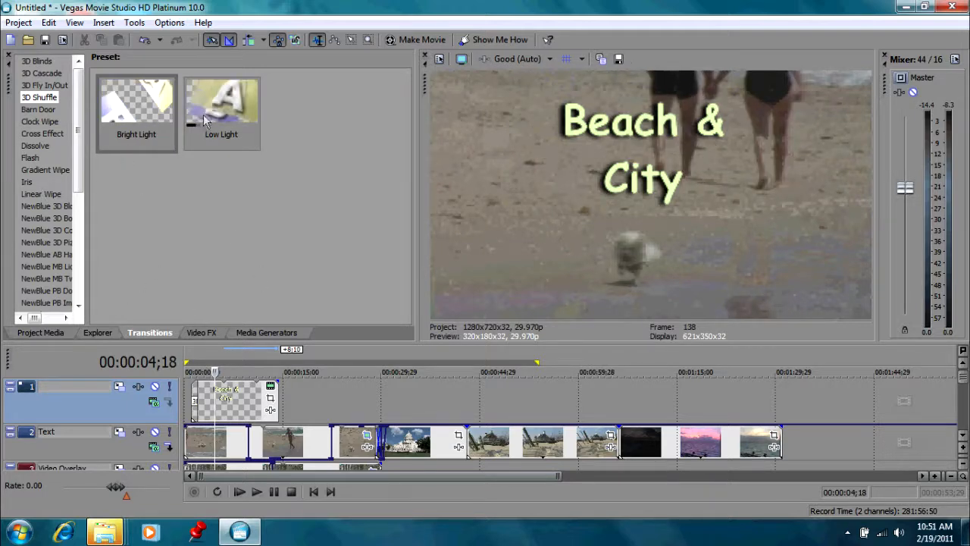
left_click_drag(216, 114, 278, 426)
left_click(518, 159)
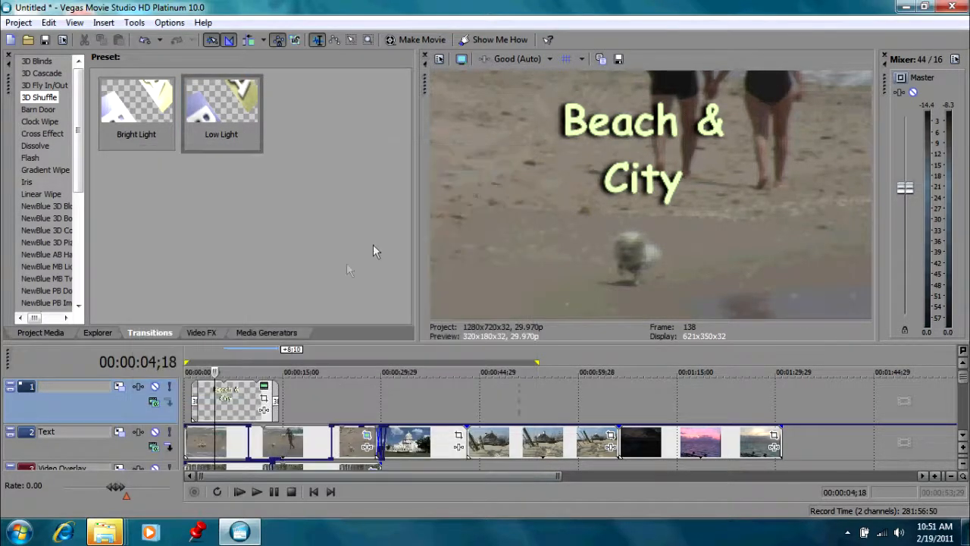
Play back the title's ending transition and shift the title event 0;17 later on its track.
left_click(250, 413)
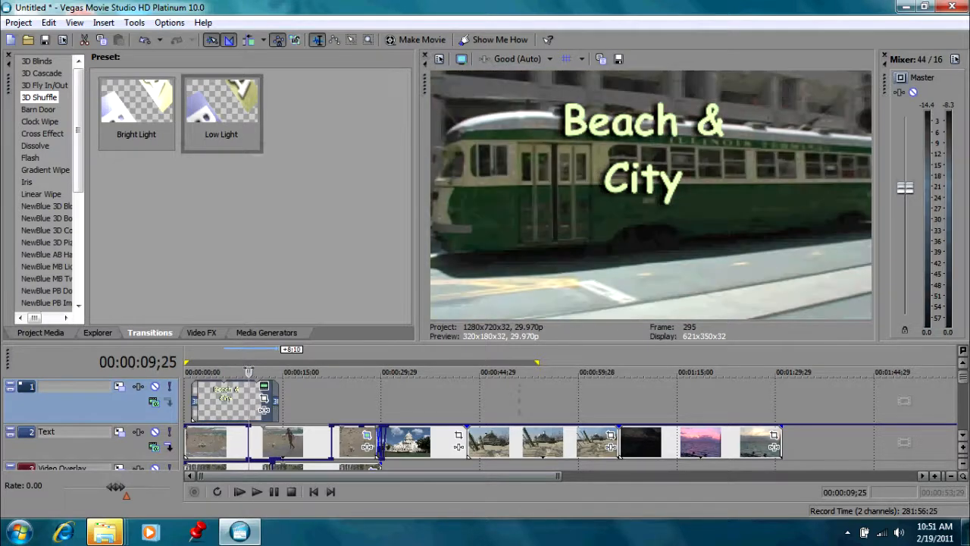
left_click(257, 491)
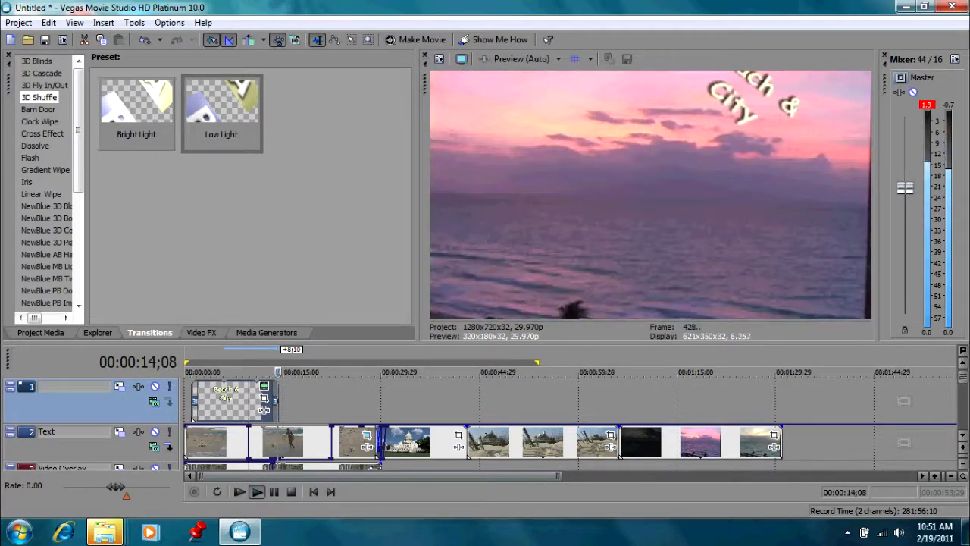
key("Return")
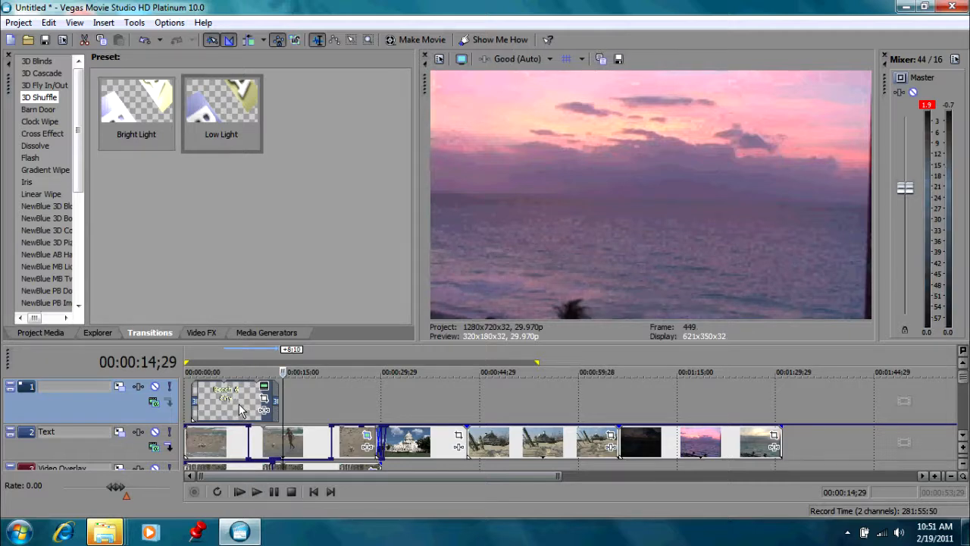
left_click_drag(217, 400, 222, 400)
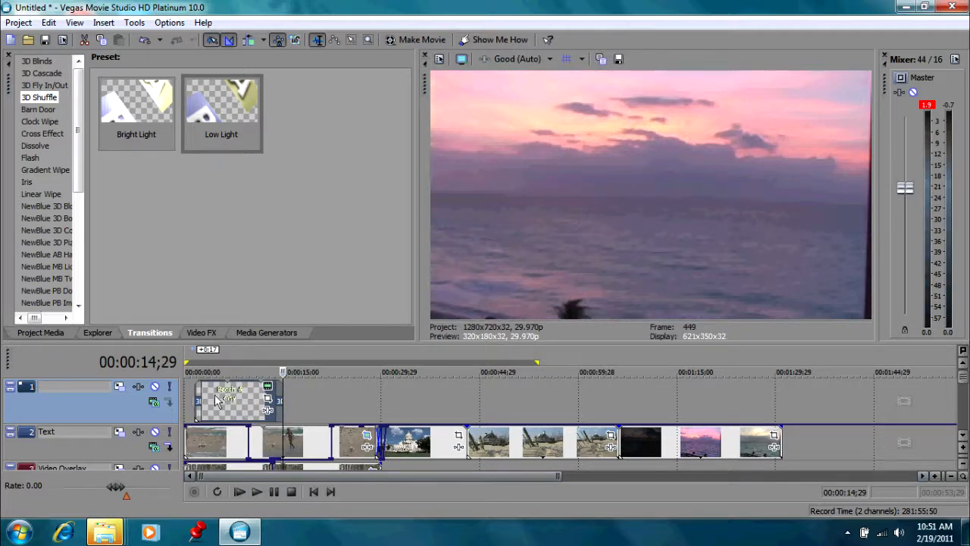